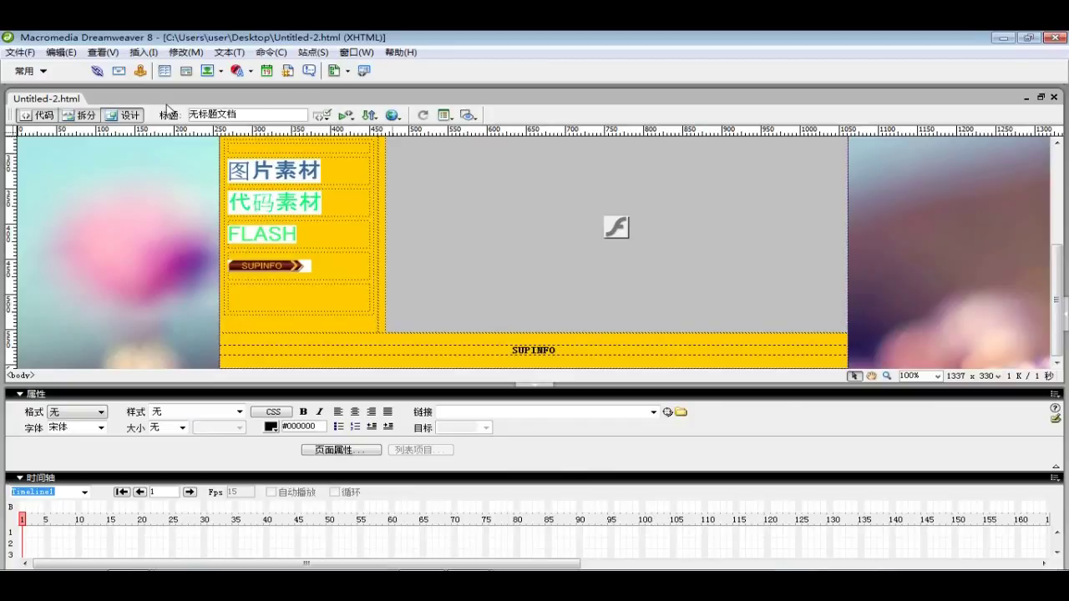
In split view, begin an <embed src=" tag on a new line after </table>
{"action": "left_click", "coordinate": [83, 116]}
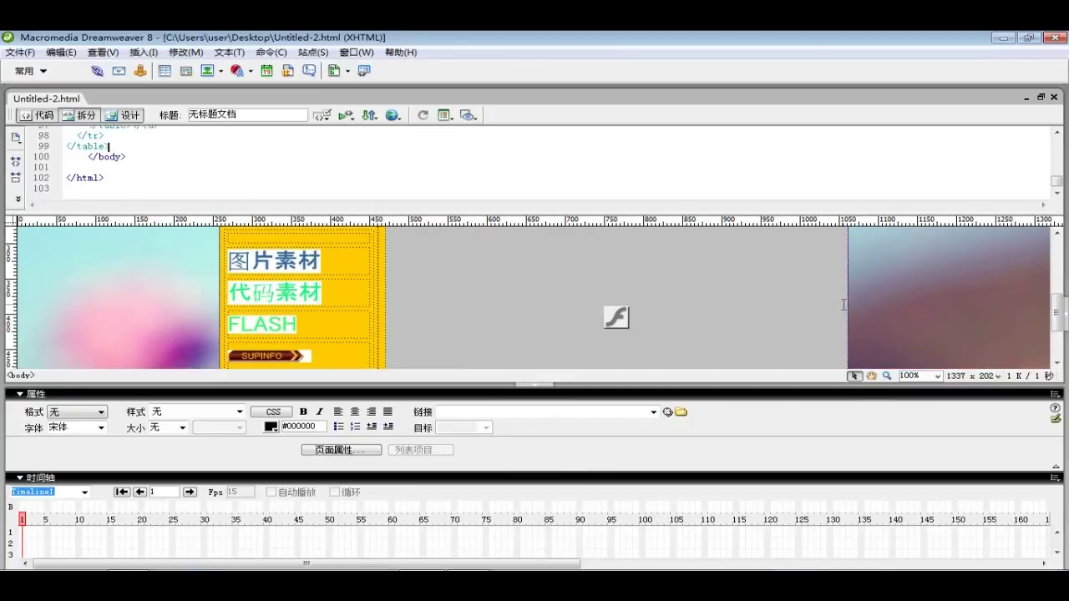
{"action": "left_click", "coordinate": [126, 158]}
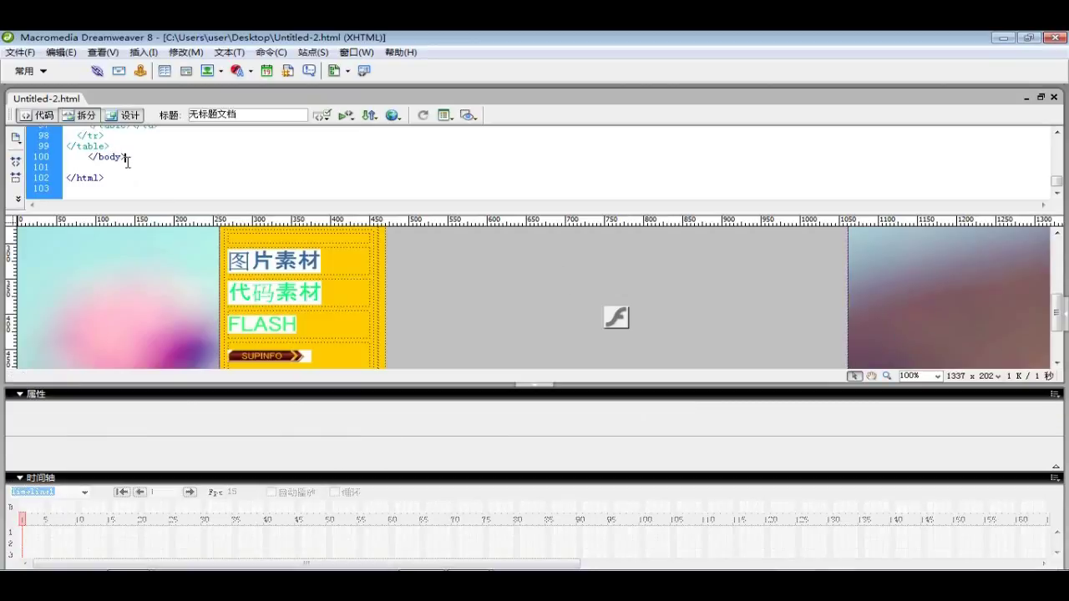
{"action": "left_click", "coordinate": [121, 148]}
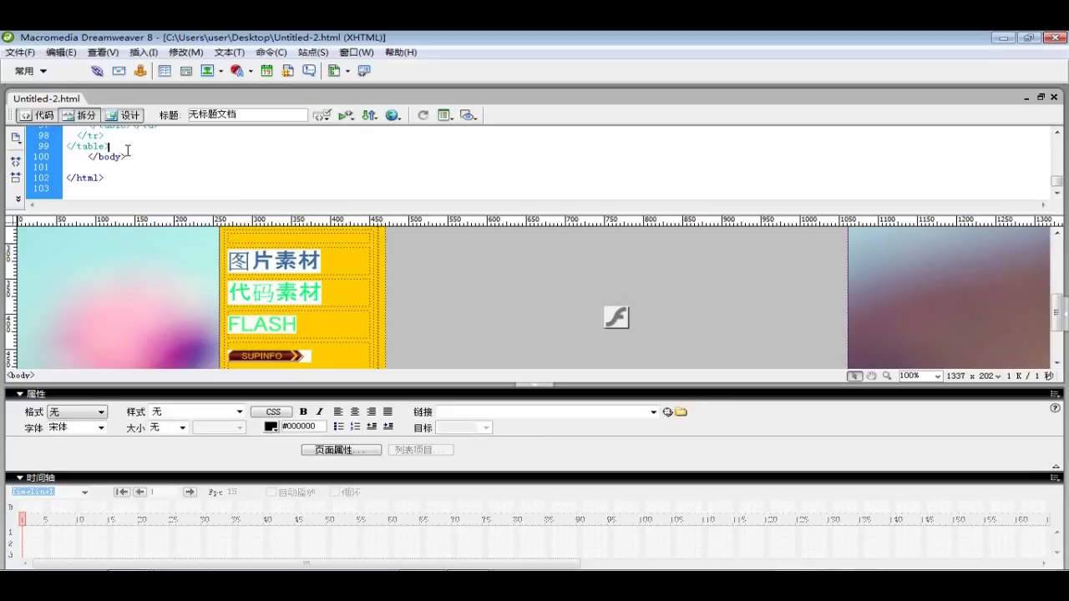
{"action": "key", "text": "Return"}
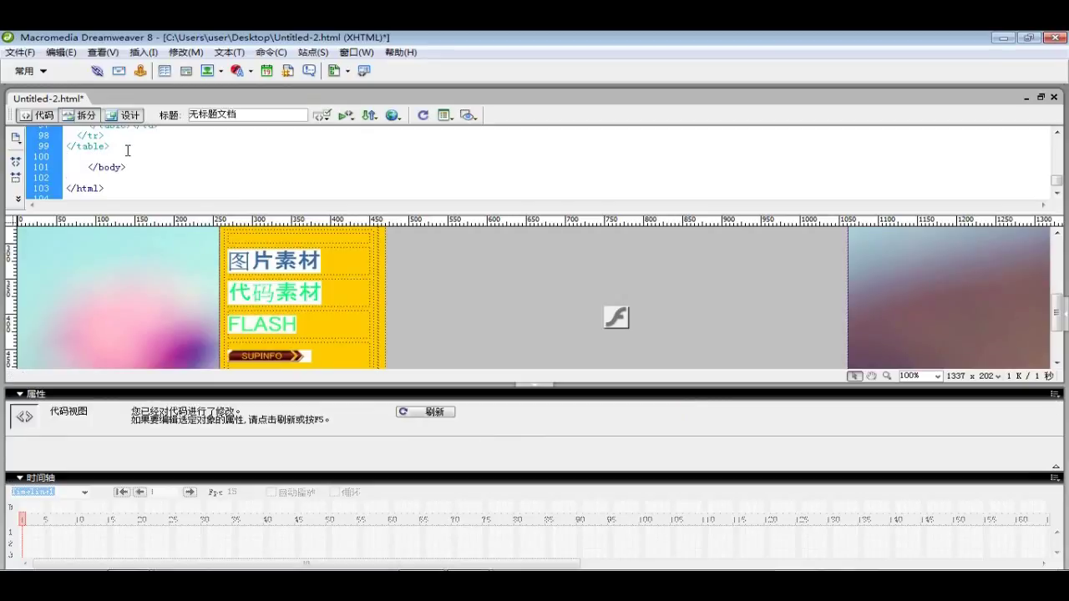
{"action": "type", "text": "<"}
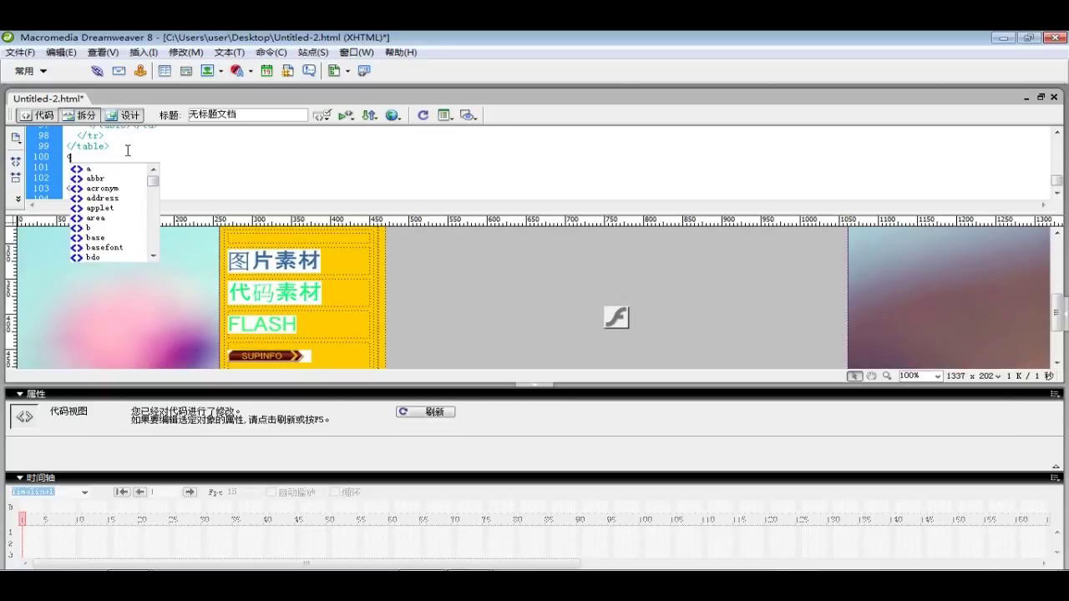
{"action": "type", "text": "embe"}
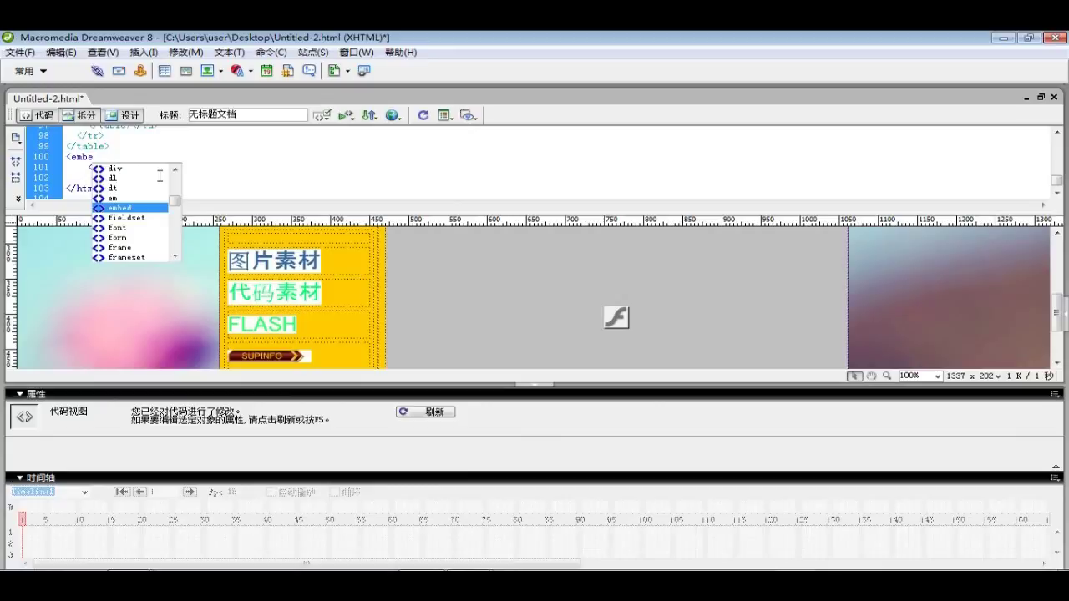
{"action": "type", "text": "d"}
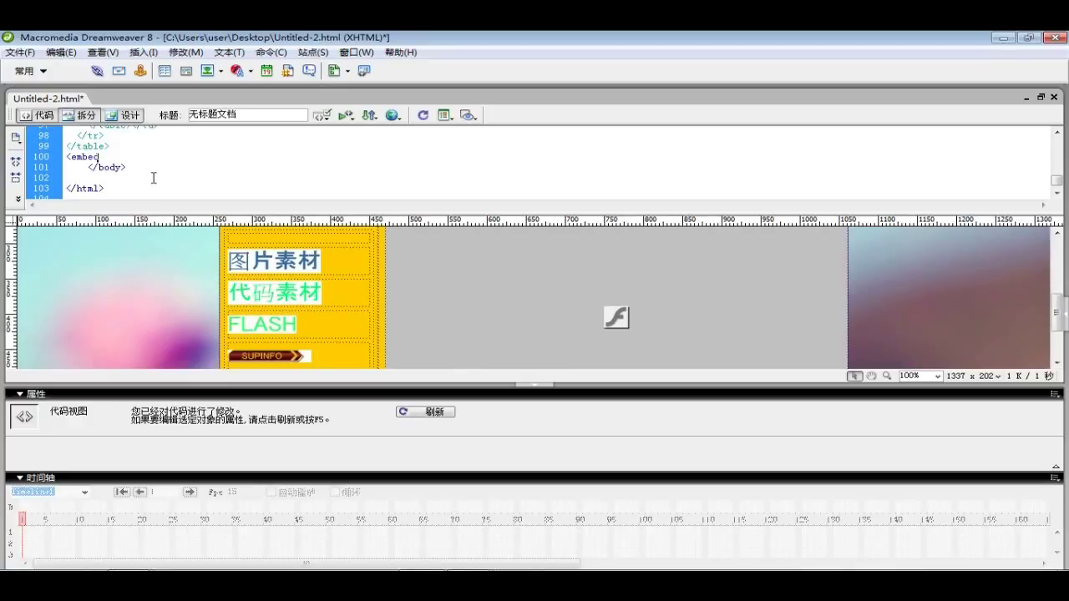
{"action": "type", "text": "s"}
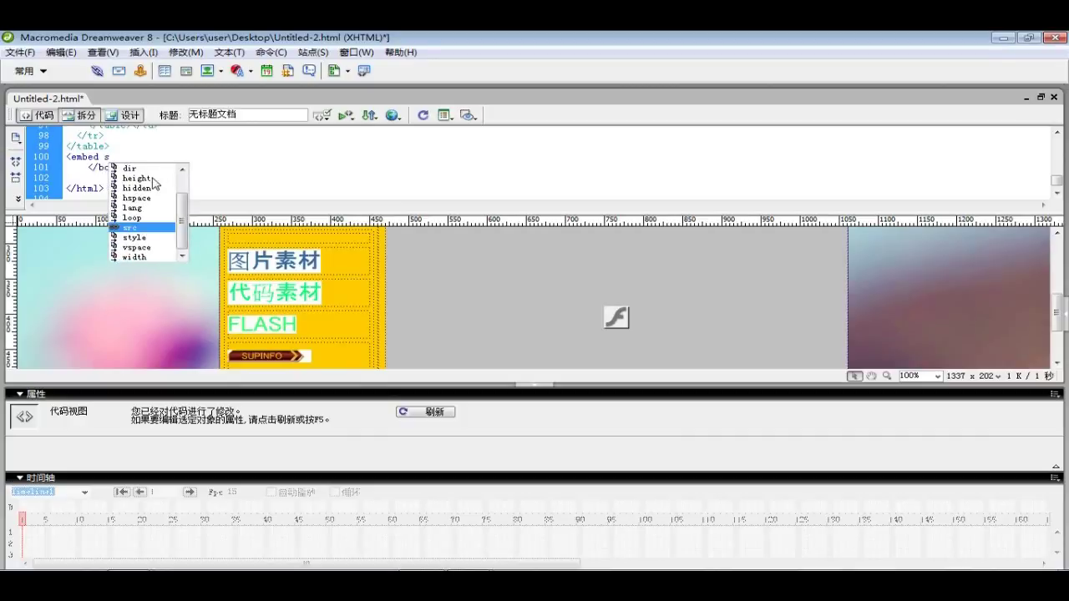
{"action": "double_click", "coordinate": [144, 231]}
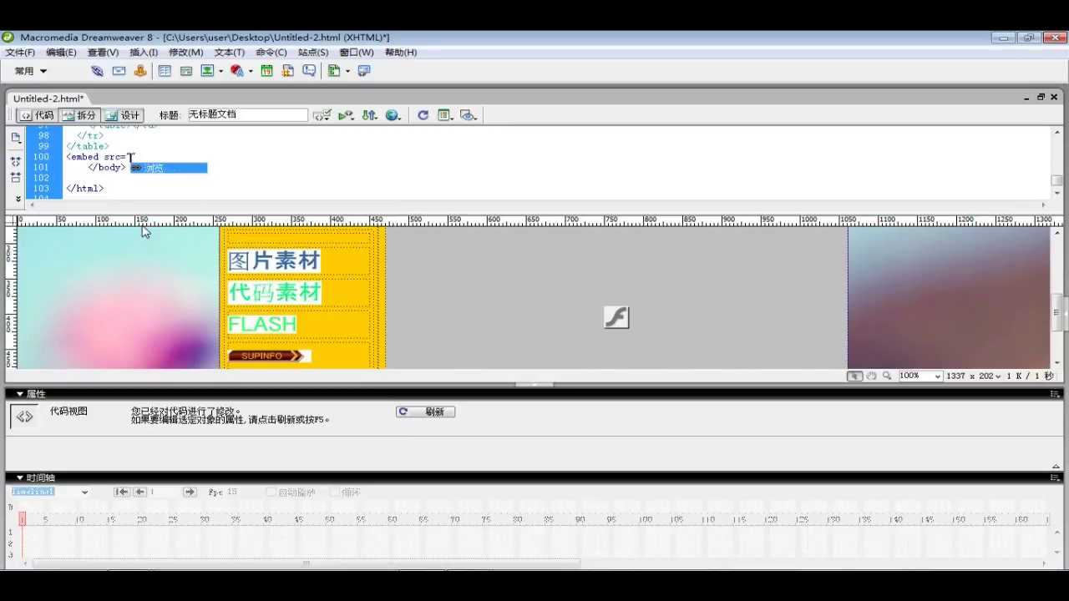
Point the embed tag's src to mp3/Krystal-呜咽.mp3 through the file browser
{"action": "left_click", "coordinate": [167, 169]}
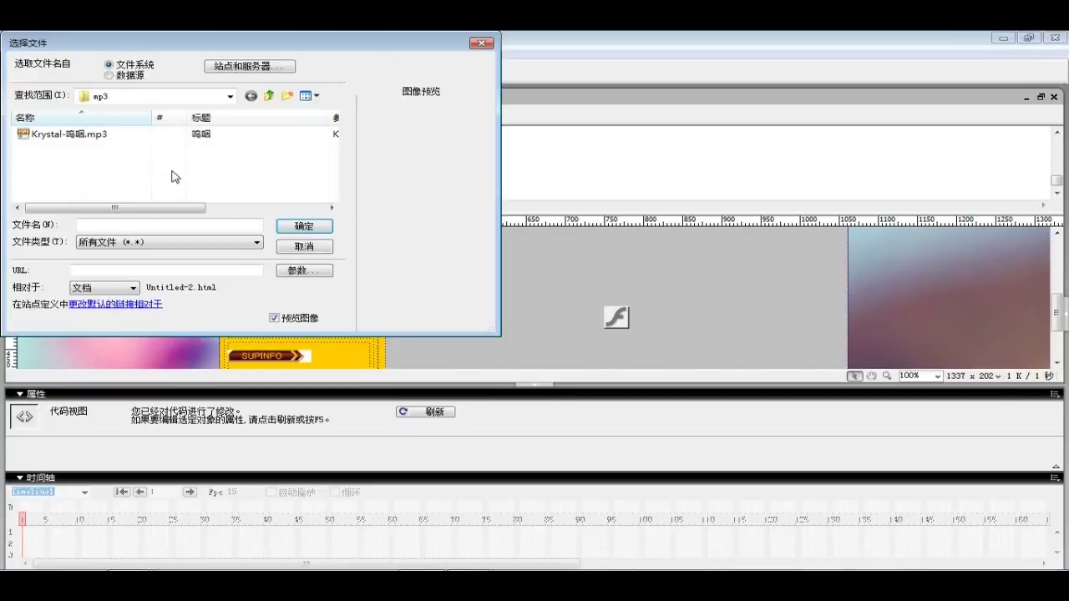
{"action": "left_click", "coordinate": [206, 139]}
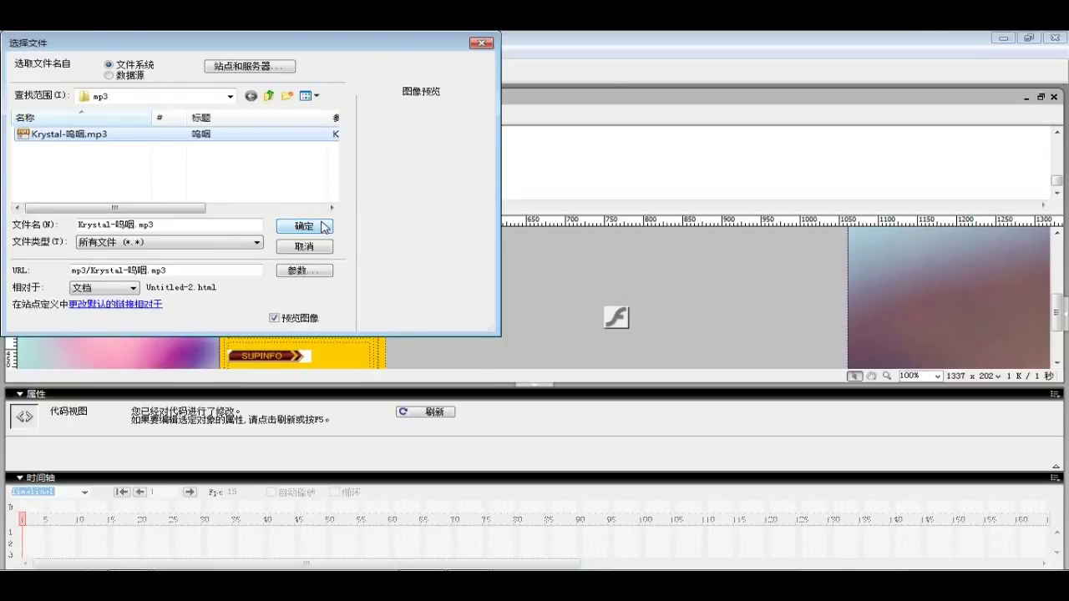
{"action": "left_click", "coordinate": [324, 226]}
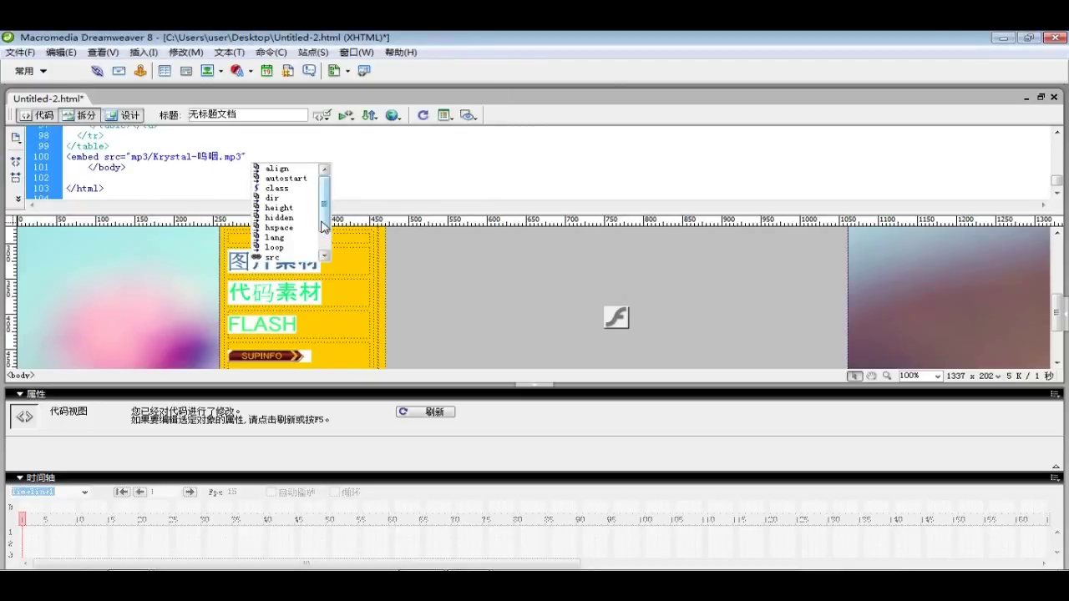
Add autostart="true", loop="true" and hidden="true" to the embed tag, then close it with </embed>
{"action": "double_click", "coordinate": [289, 180]}
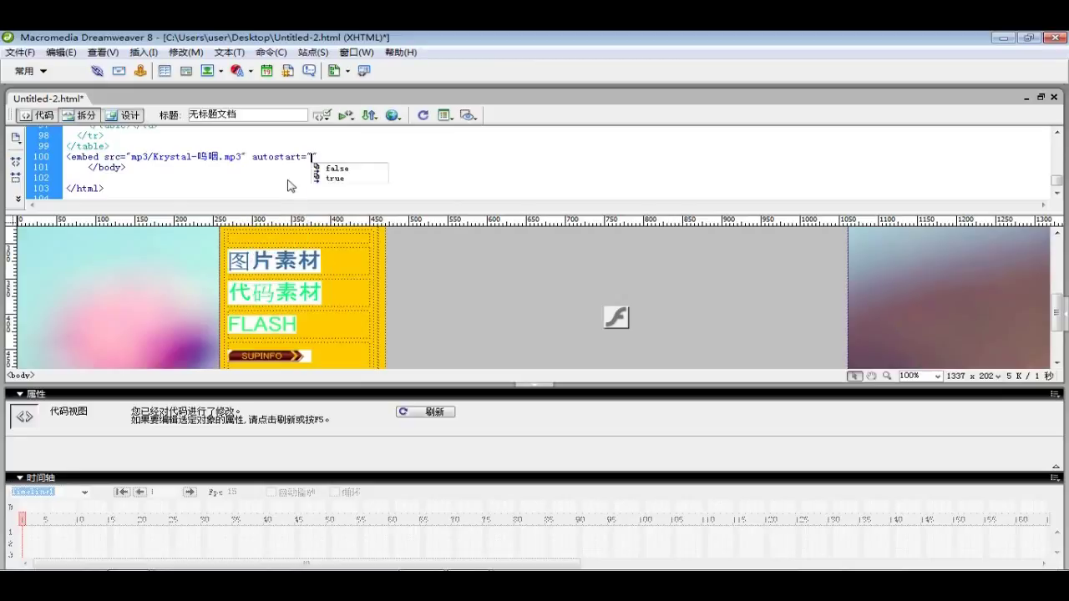
{"action": "double_click", "coordinate": [335, 179]}
{"action": "type", "text": "l"}
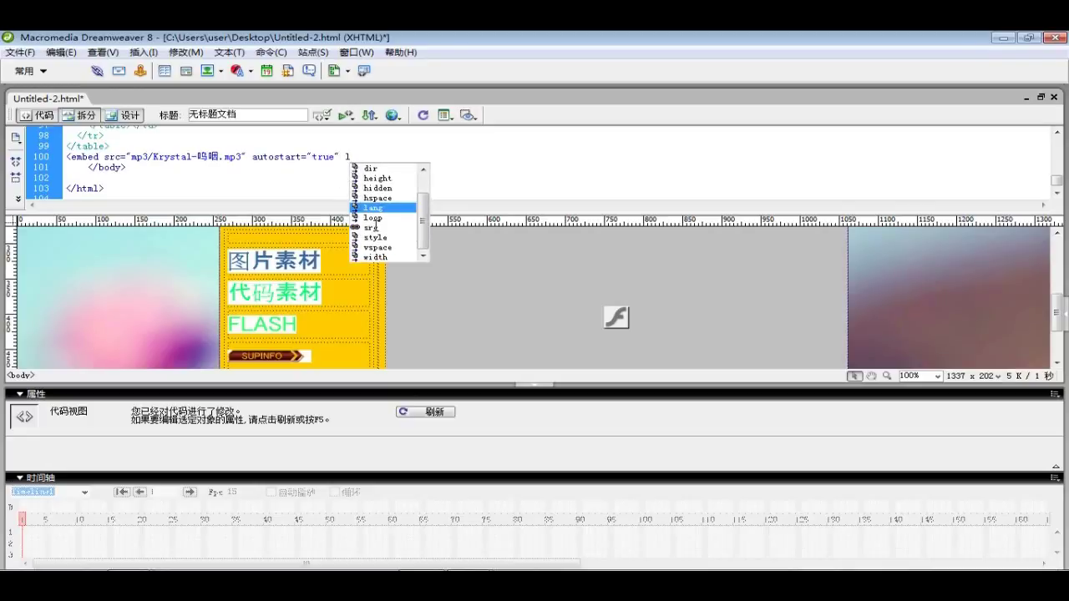
{"action": "double_click", "coordinate": [374, 217]}
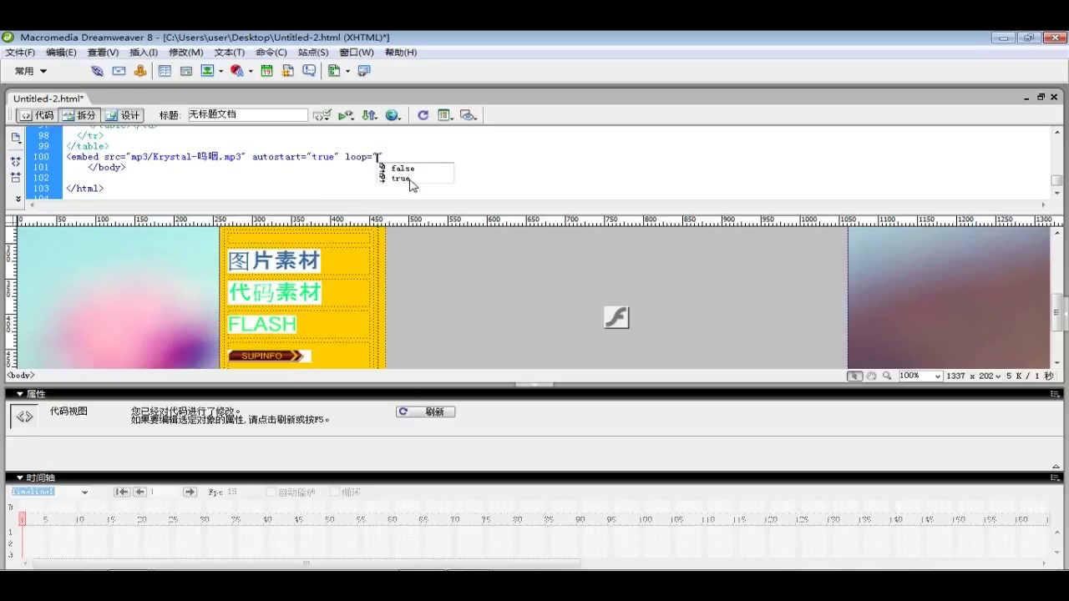
{"action": "double_click", "coordinate": [407, 178]}
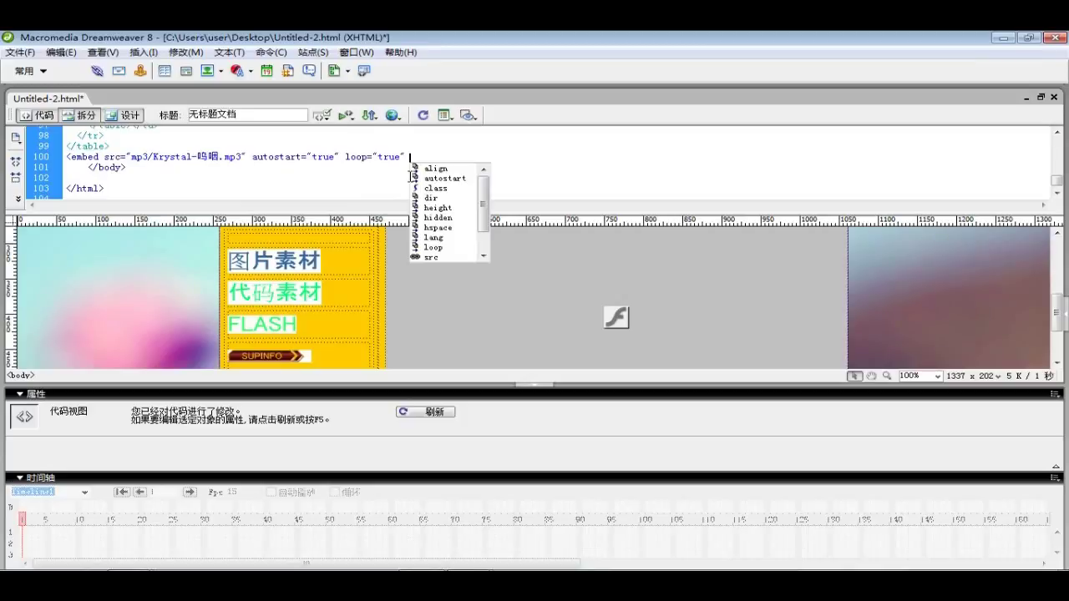
{"action": "type", "text": "h"}
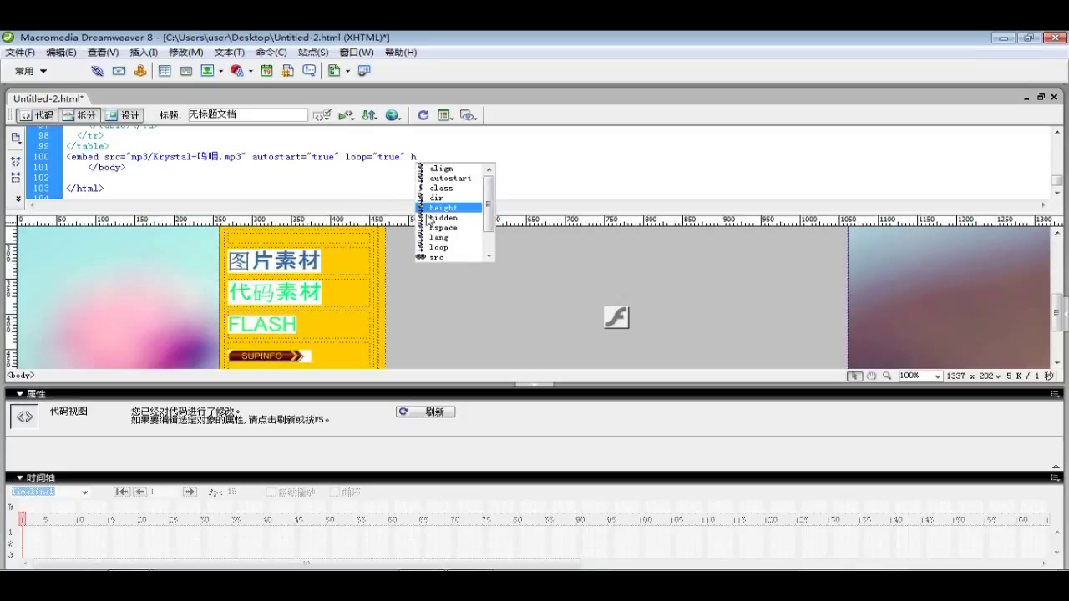
{"action": "double_click", "coordinate": [428, 218]}
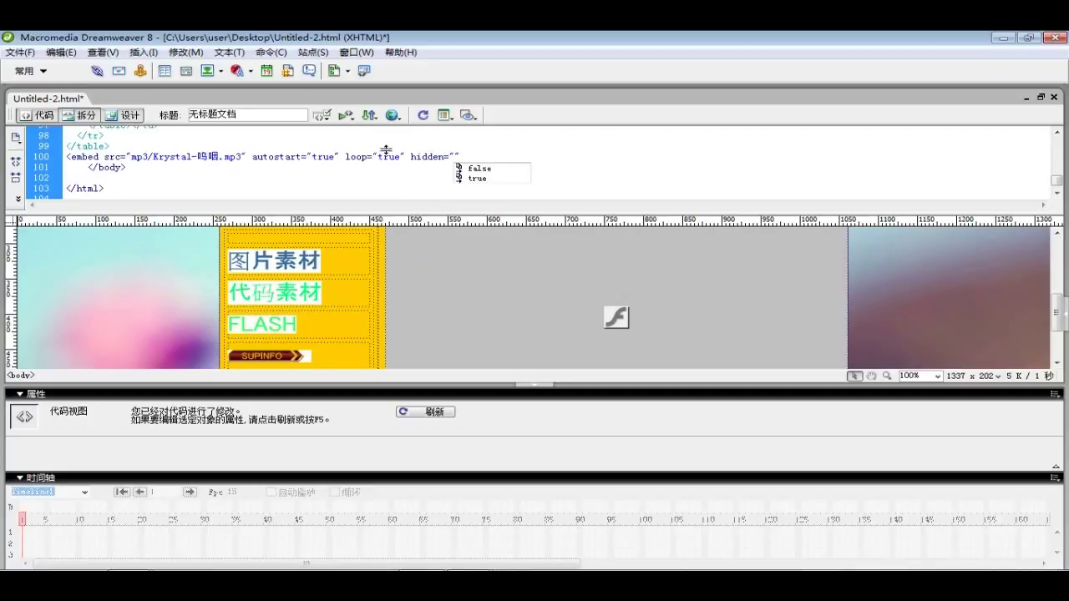
{"action": "double_click", "coordinate": [478, 179]}
{"action": "type", "text": "> <"}
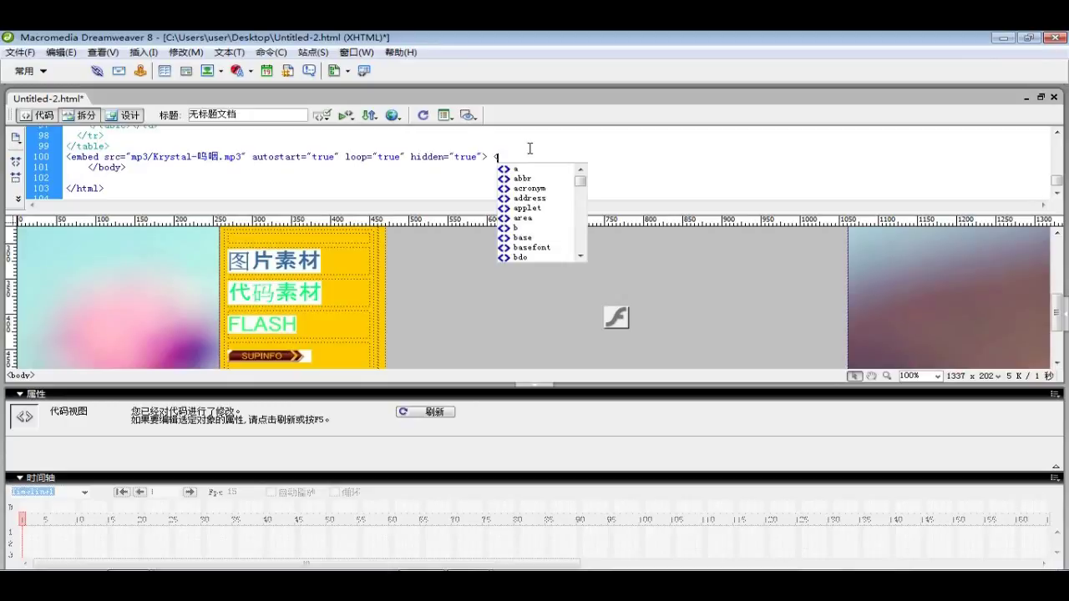
{"action": "type", "text": "/embed>"}
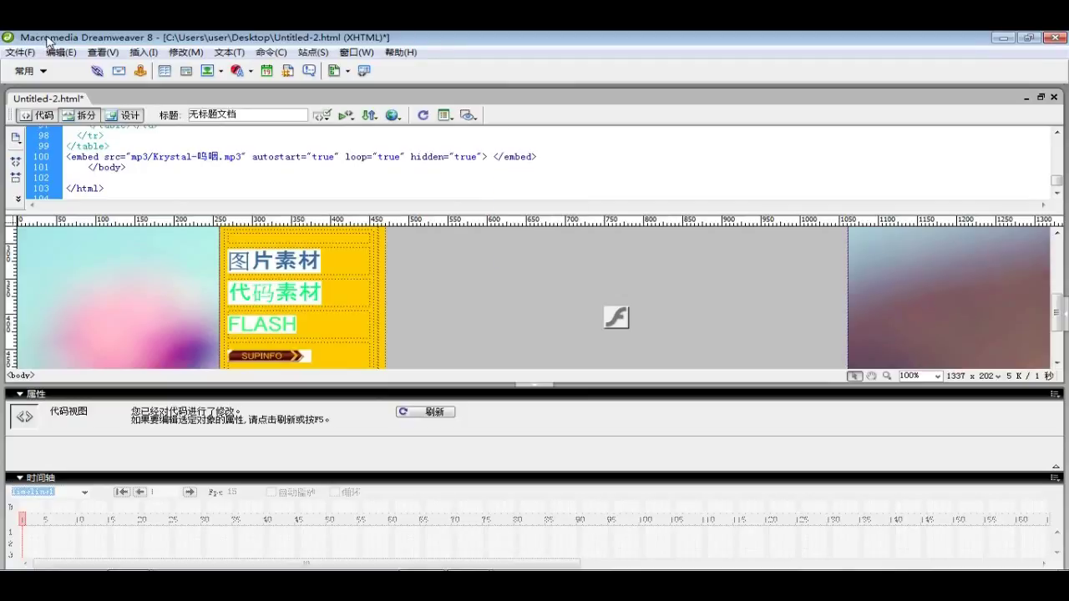
Save Untitled-2.html and preview it in Sogou Browser with F12
{"action": "left_click", "coordinate": [19, 52]}
{"action": "left_click", "coordinate": [60, 167]}
{"action": "left_click", "coordinate": [233, 140]}
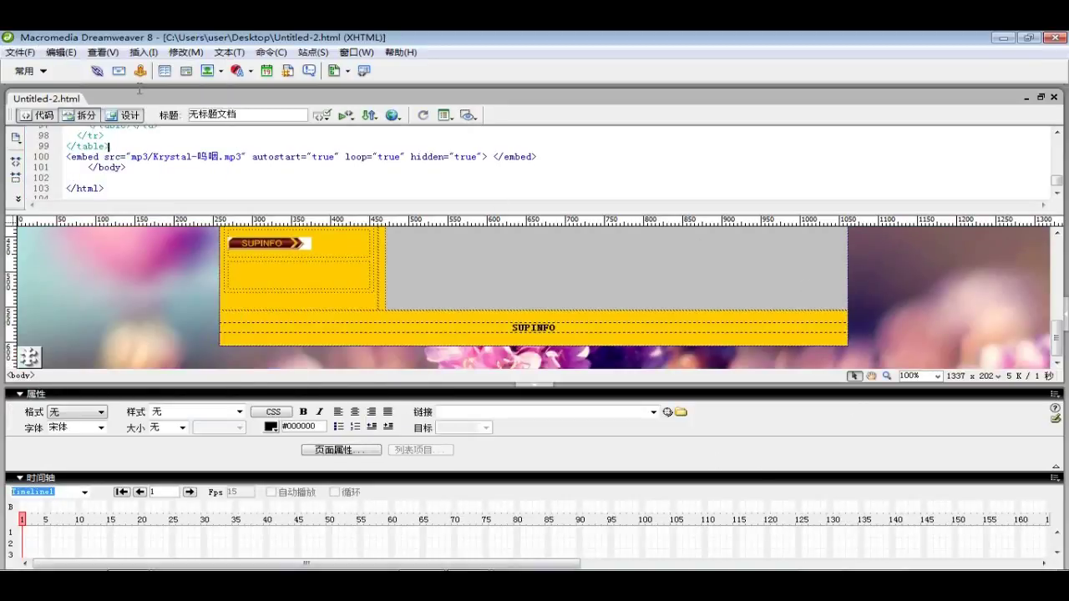
{"action": "left_click", "coordinate": [18, 51]}
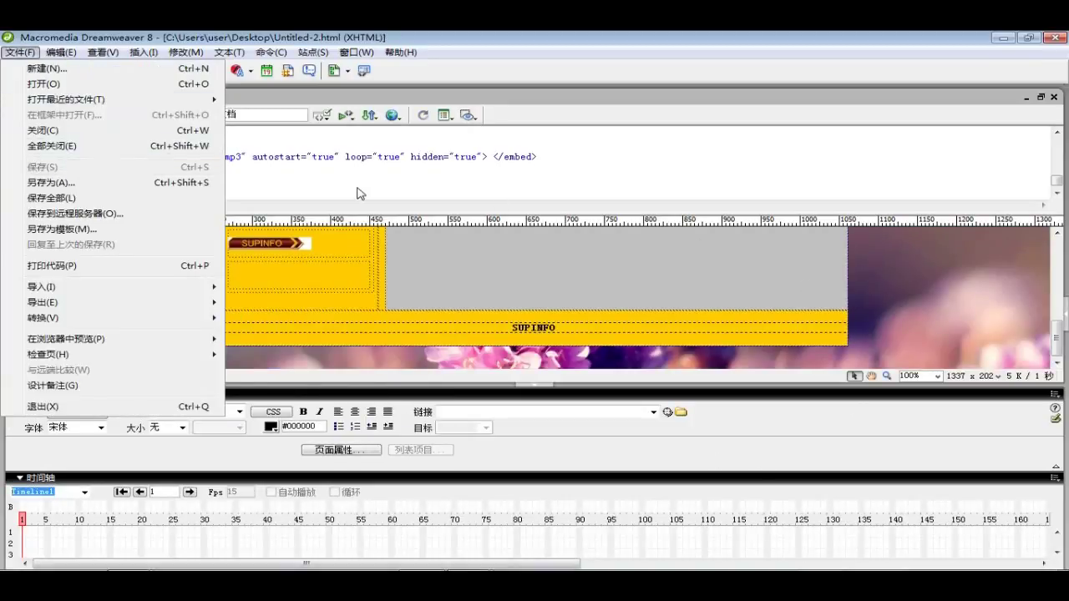
{"action": "left_click", "coordinate": [878, 309]}
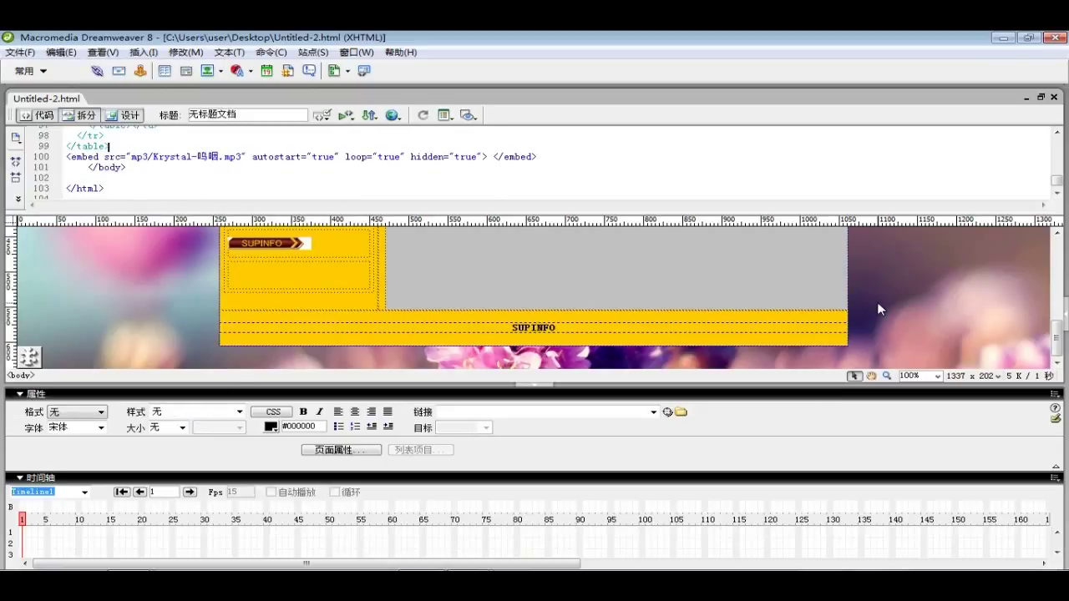
{"action": "key", "text": "F12"}
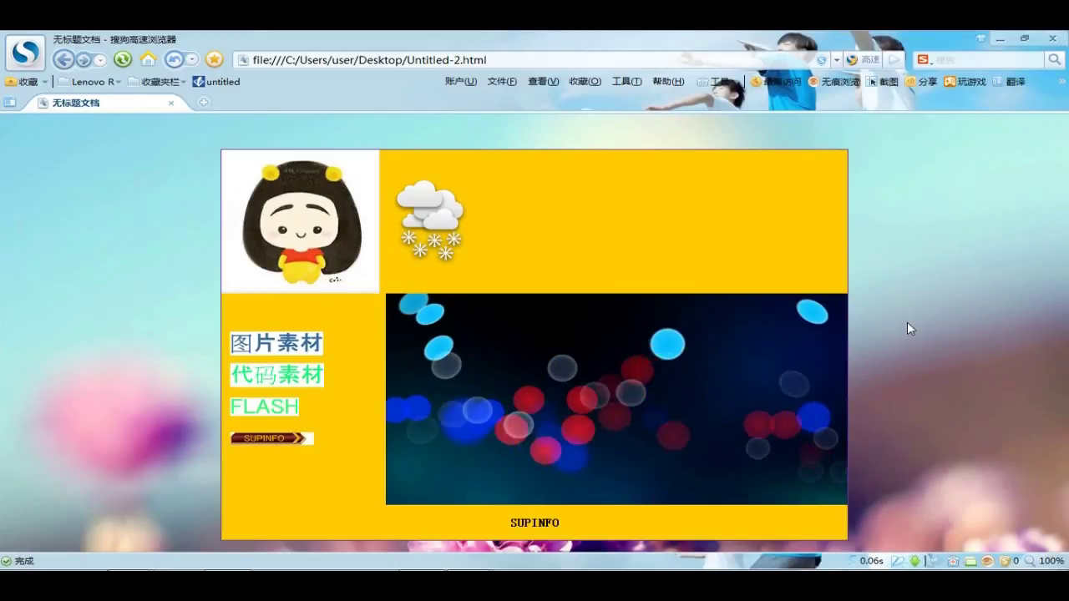
Close the browser preview with Alt+F4 to return to Dreamweaver
{"action": "key", "text": "alt+F4"}
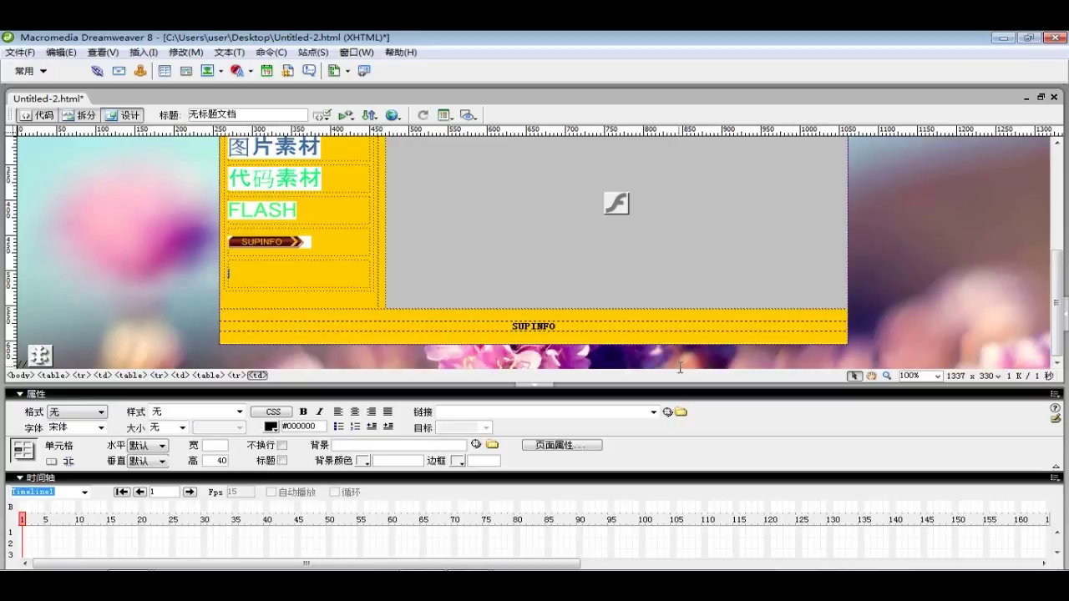
Insert a plugin sourcing mp3/Krystal-呜咽.mp3 into the empty yellow cell below SUPINFO
{"action": "left_click", "coordinate": [282, 267]}
{"action": "left_click", "coordinate": [144, 52]}
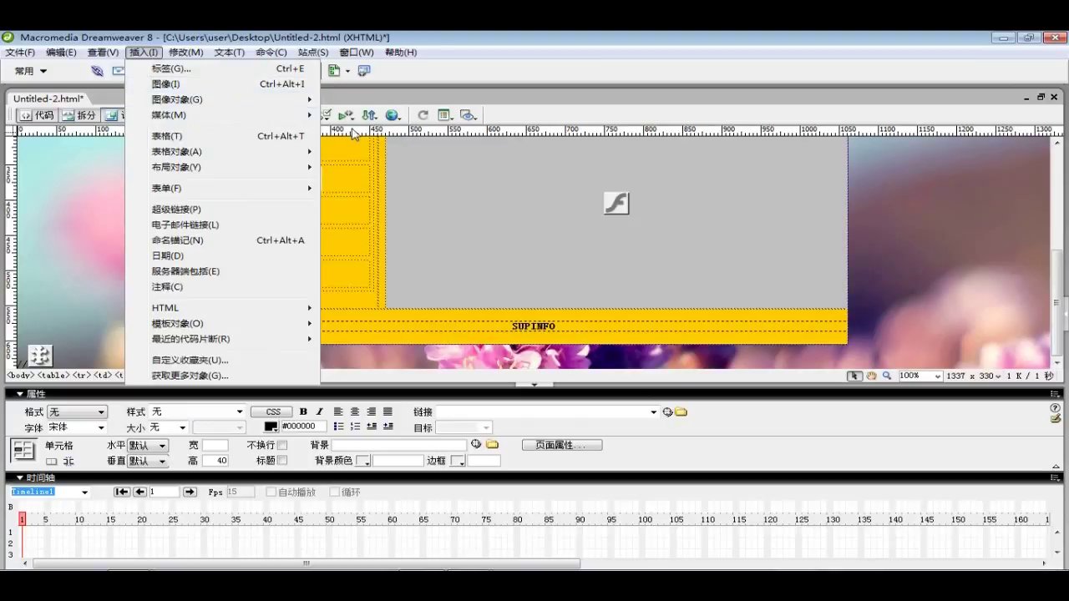
{"action": "mouse_move", "coordinate": [271, 114]}
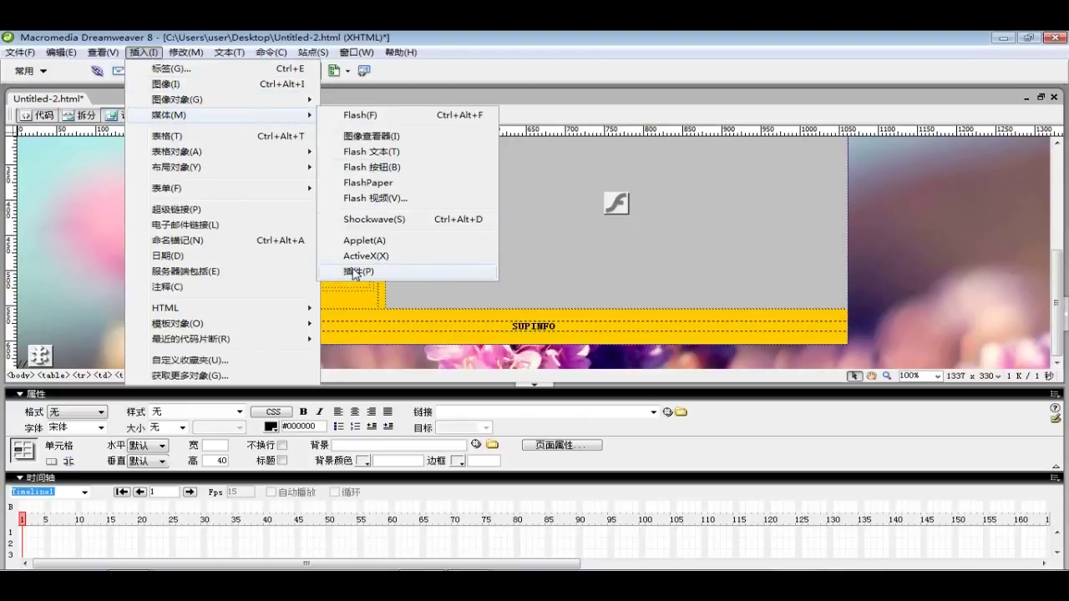
{"action": "left_click", "coordinate": [354, 272]}
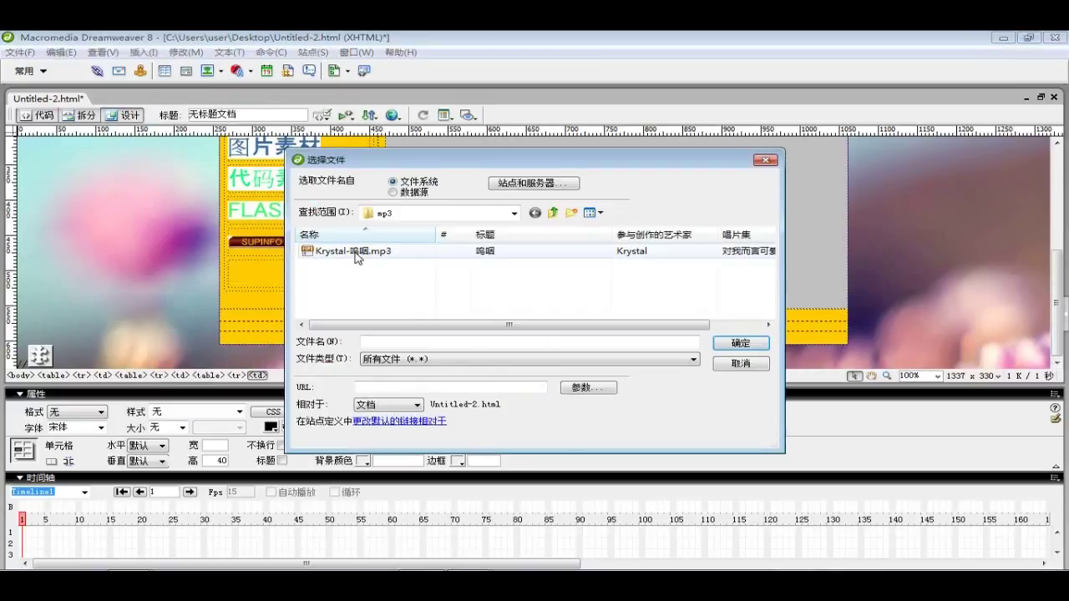
{"action": "left_click", "coordinate": [460, 251]}
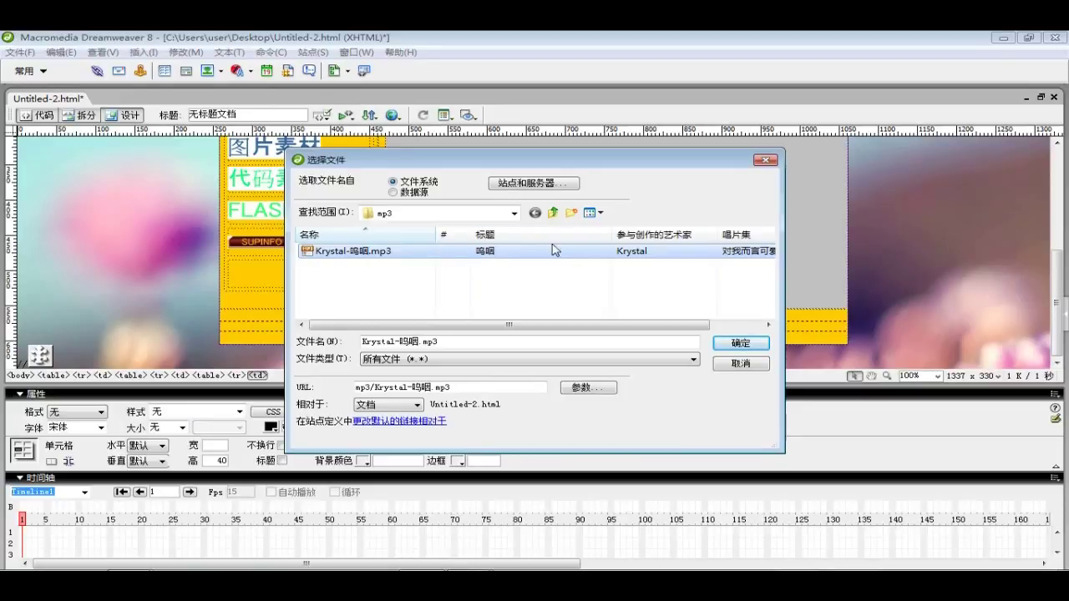
{"action": "left_click", "coordinate": [740, 343]}
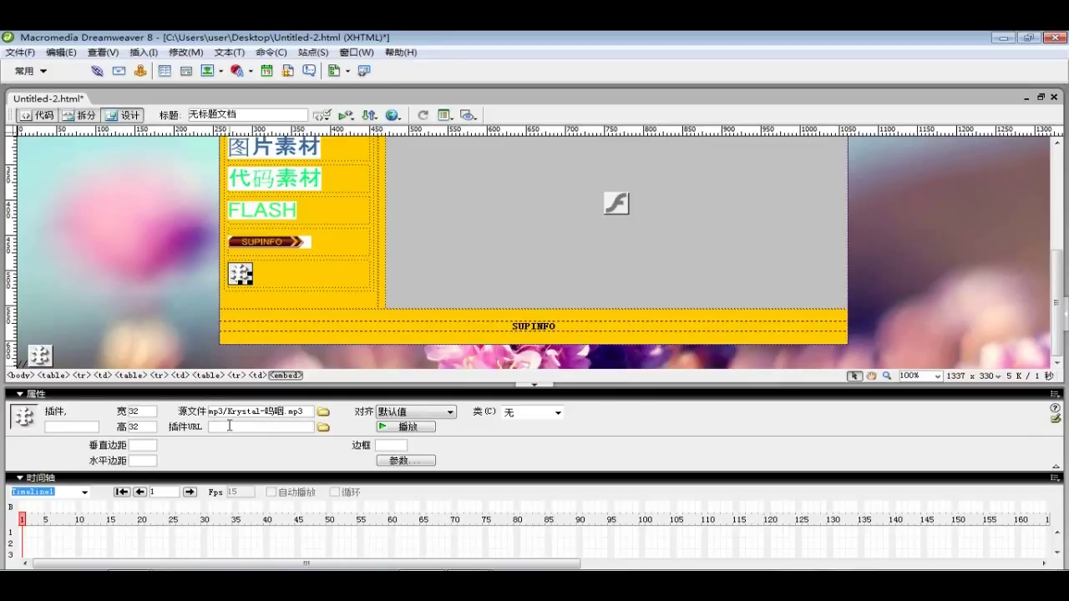
Align the music plugin 居中 and bring up its Parameters dialog
{"action": "left_click", "coordinate": [445, 412]}
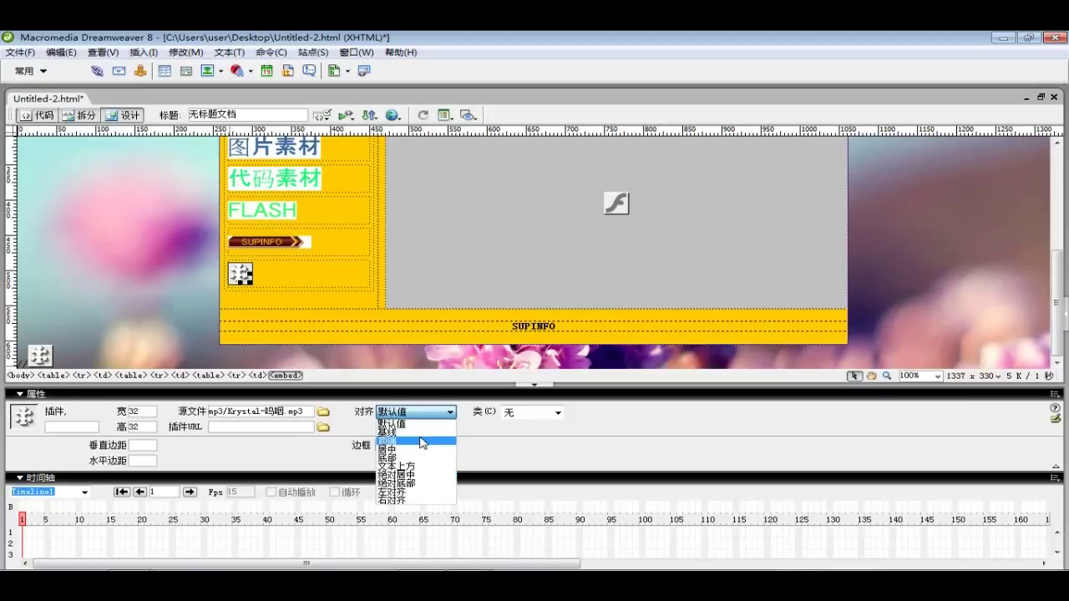
{"action": "left_click", "coordinate": [417, 449]}
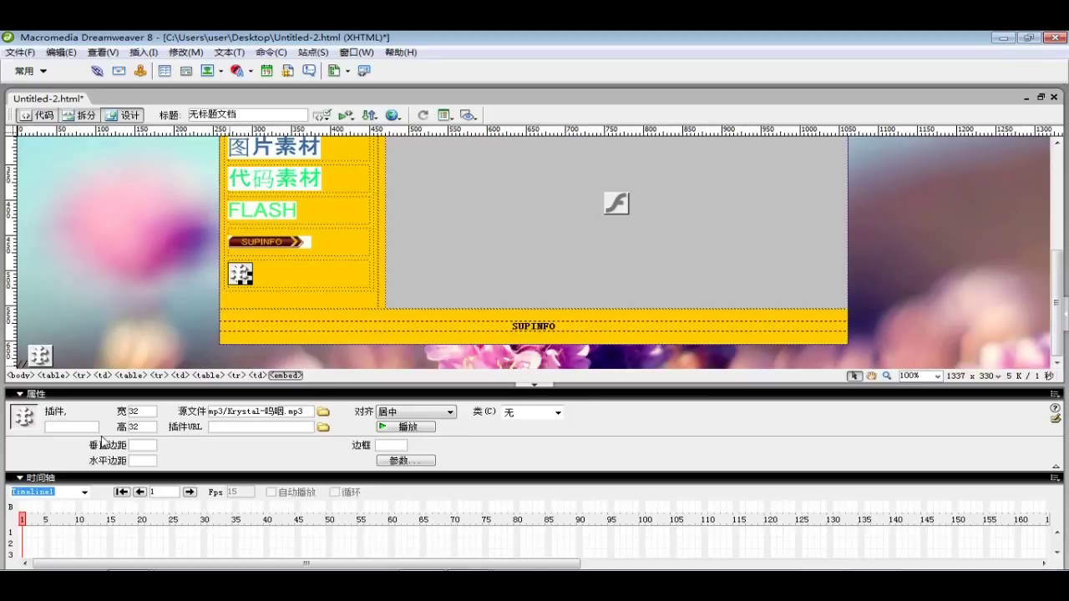
{"action": "left_click", "coordinate": [399, 460]}
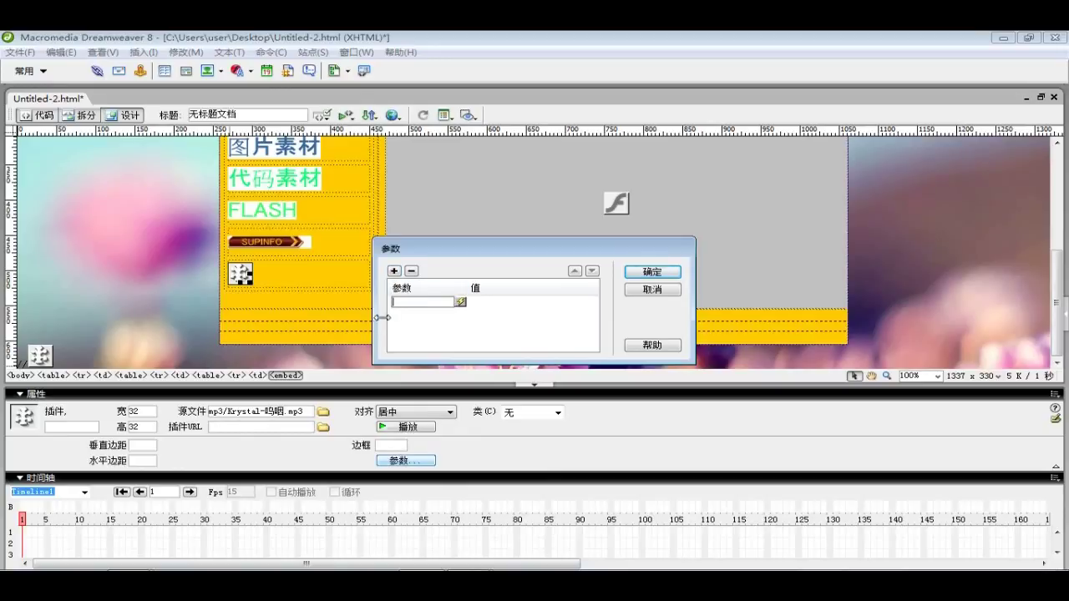
Add plugin parameters loop = true and autostart = true
{"action": "type", "text": "loop"}
{"action": "left_click", "coordinate": [524, 303]}
{"action": "type", "text": "true"}
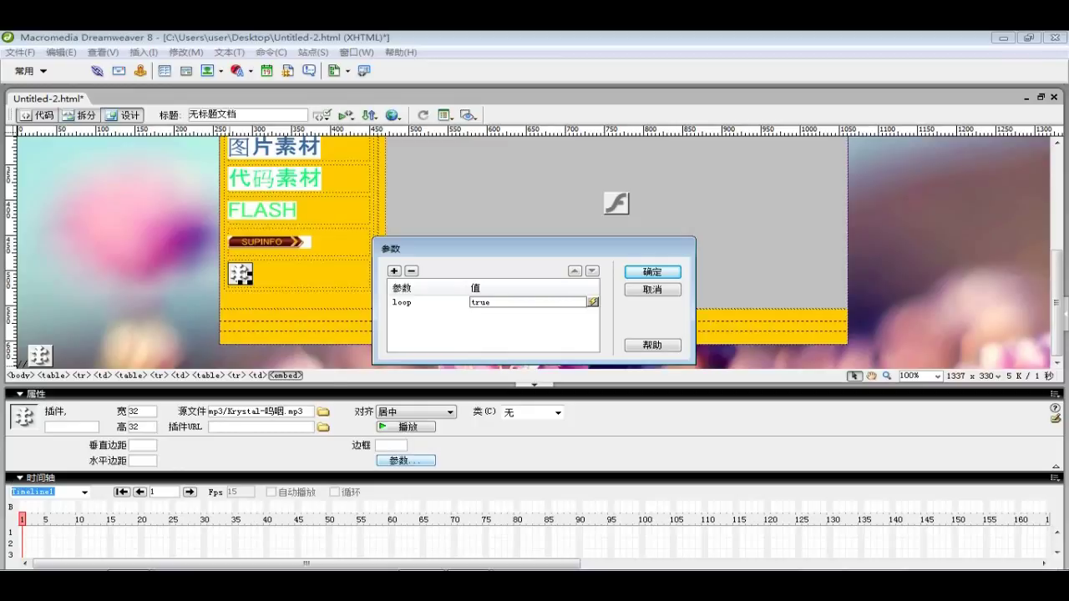
{"action": "left_click", "coordinate": [515, 330]}
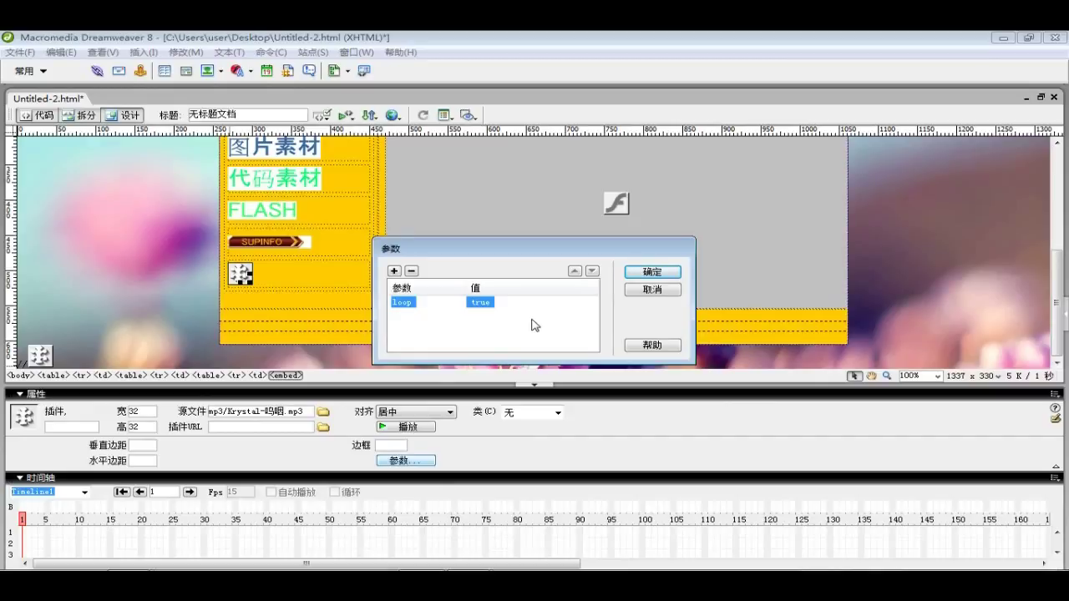
{"action": "left_click", "coordinate": [394, 272]}
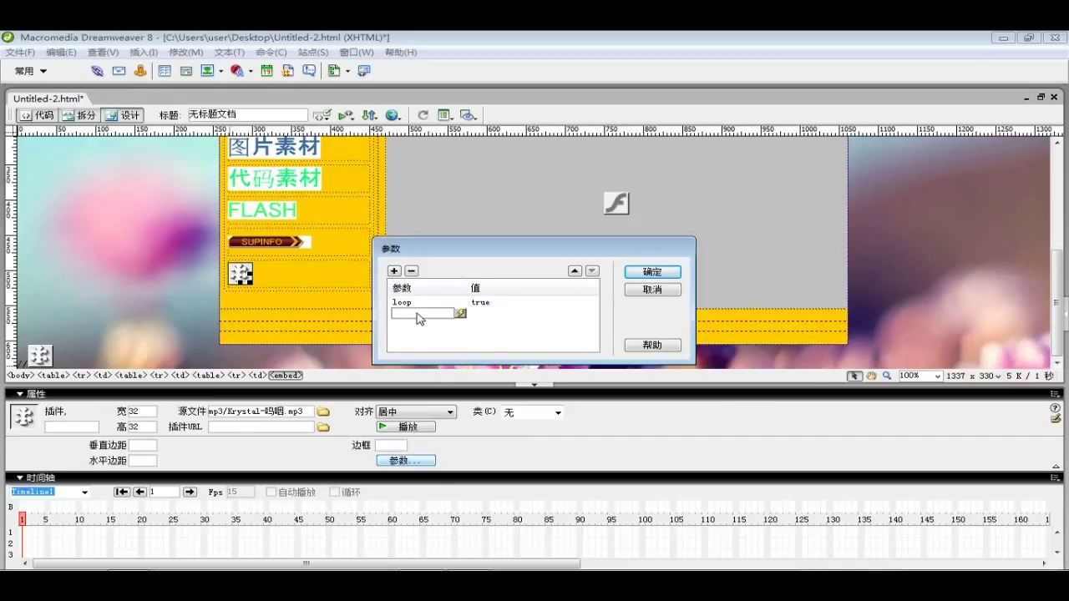
{"action": "type", "text": "autostart"}
{"action": "key", "text": "Tab"}
{"action": "type", "text": "t"}
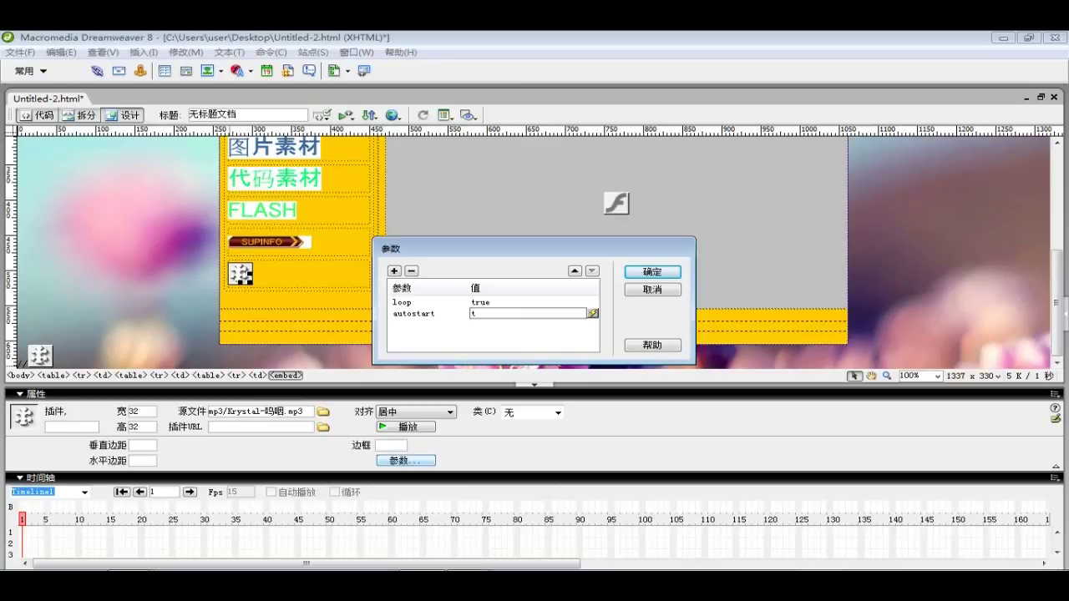
{"action": "type", "text": "rue"}
{"action": "left_click", "coordinate": [636, 281]}
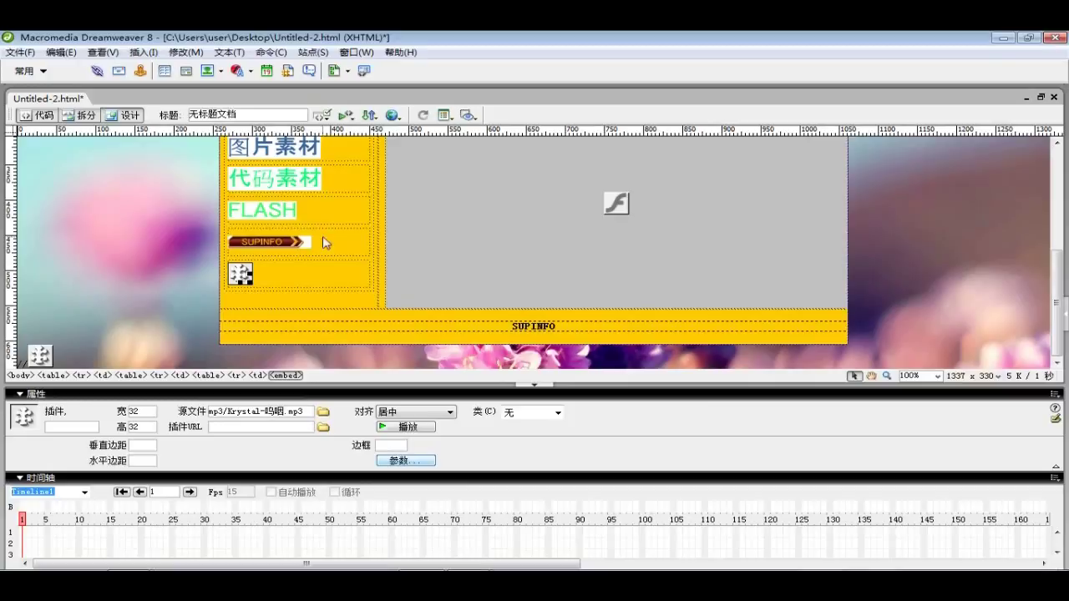
{"action": "left_click", "coordinate": [277, 270]}
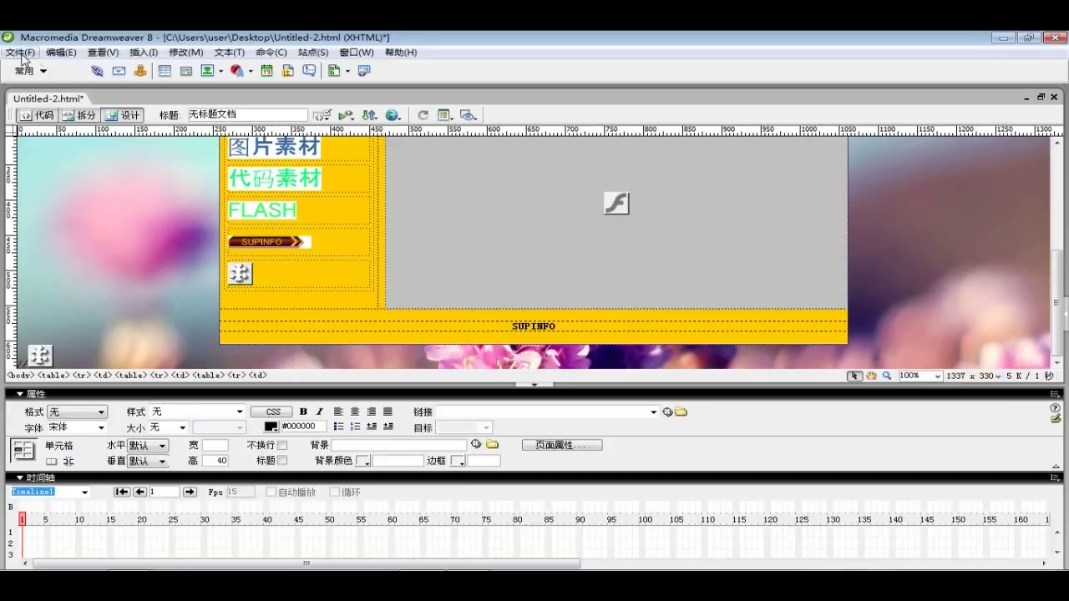
Save the page and preview it again in Sogou Browser with F12
{"action": "left_click", "coordinate": [20, 52]}
{"action": "left_click", "coordinate": [59, 167]}
{"action": "key", "text": "F12"}
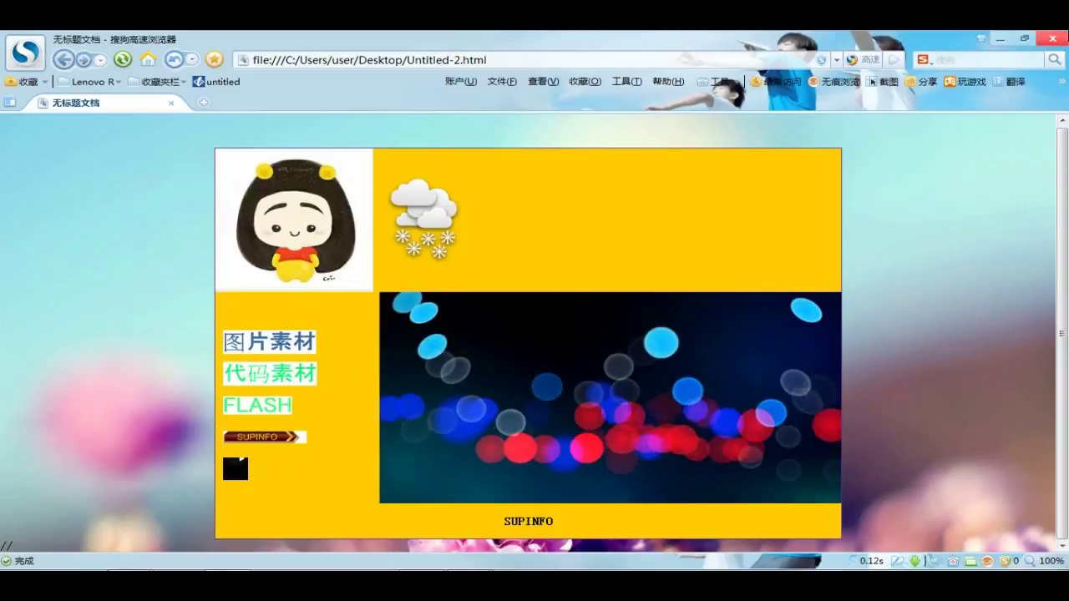
Close the Sogou Browser preview window
{"action": "left_click", "coordinate": [1048, 38]}
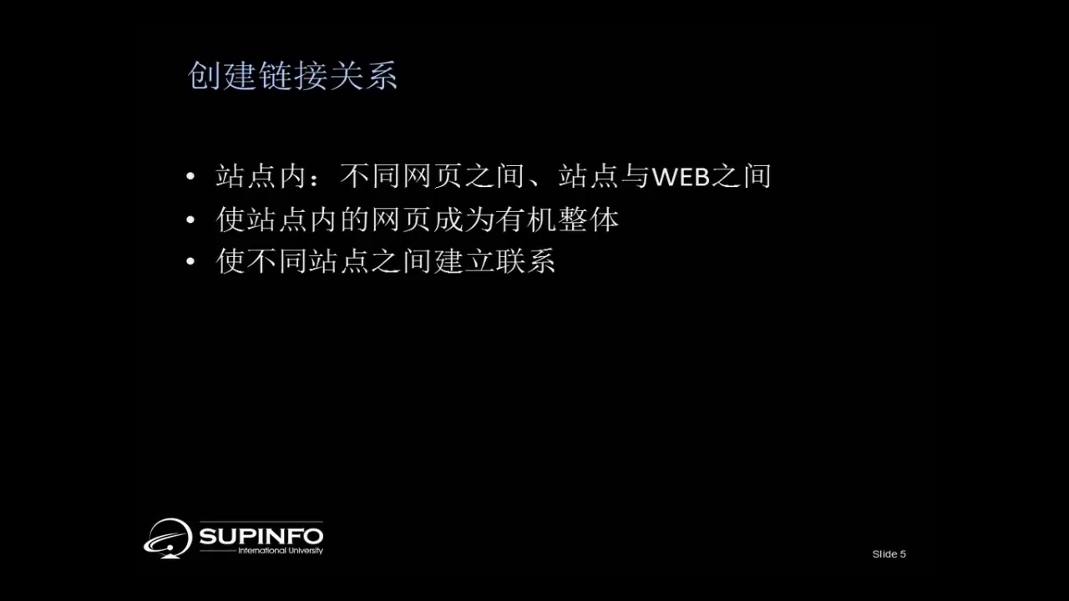
Advance the slideshow to Slide 7, 链接类型--按链接目标分类, and reveal its 内部链接 bullet
{"action": "key", "text": "Right"}
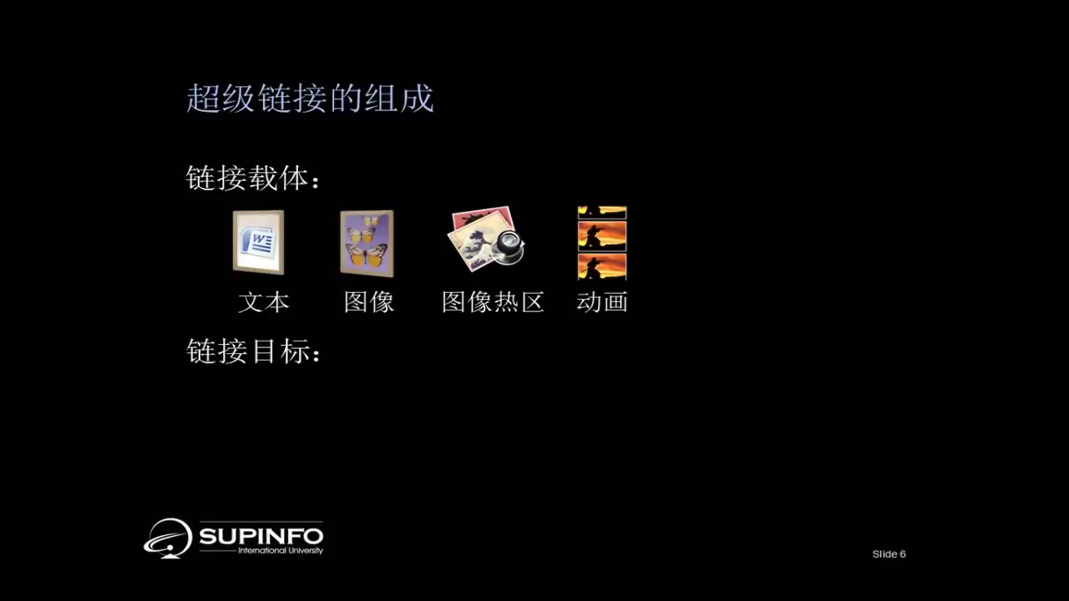
{"action": "left_click", "coordinate": [1021, 128]}
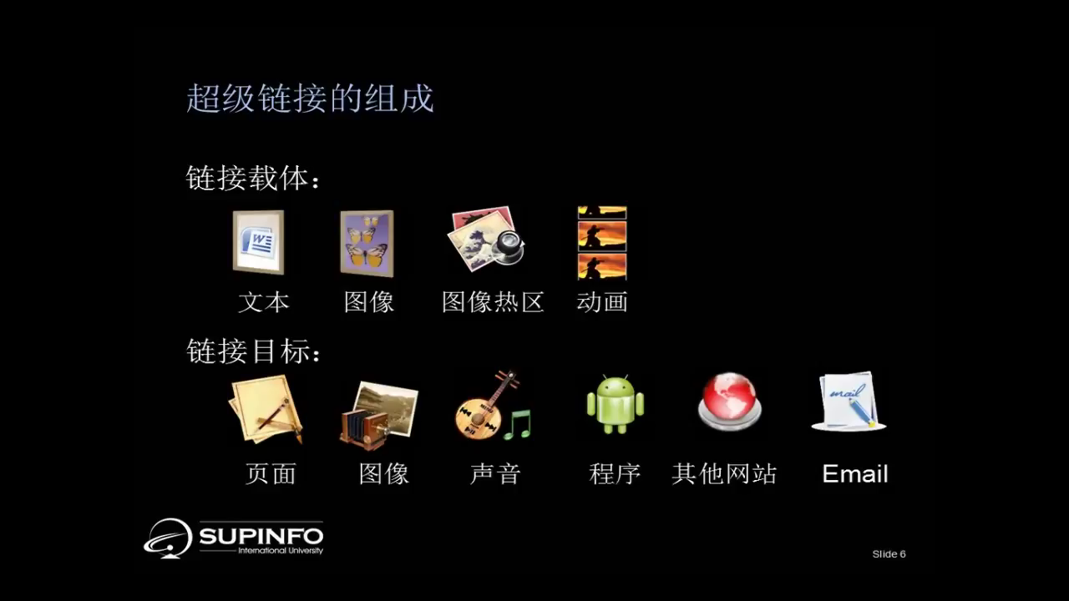
{"action": "key", "text": "Right"}
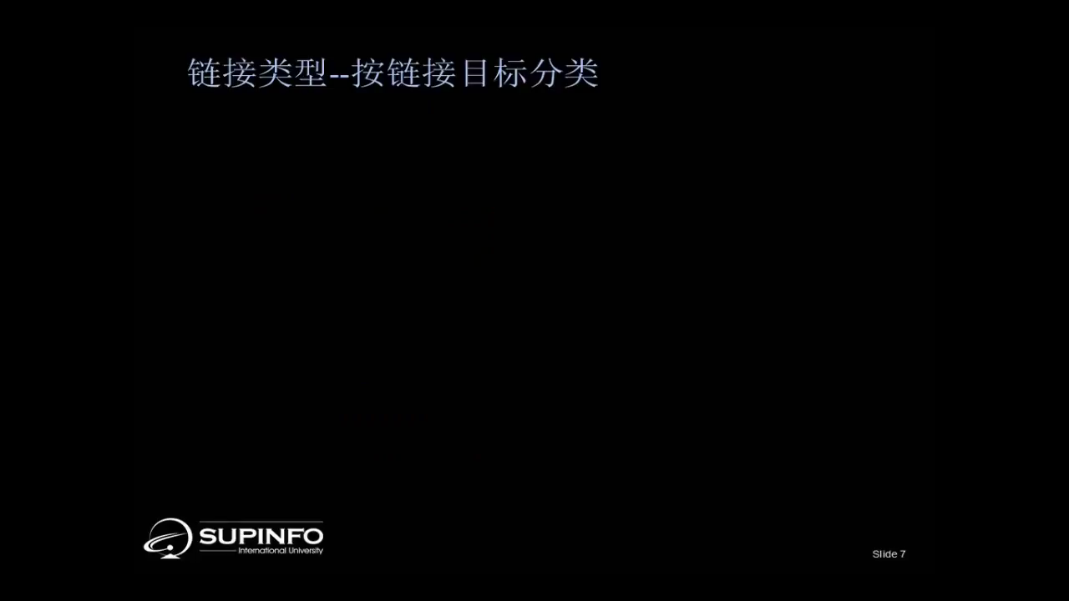
{"action": "key", "text": "Right"}
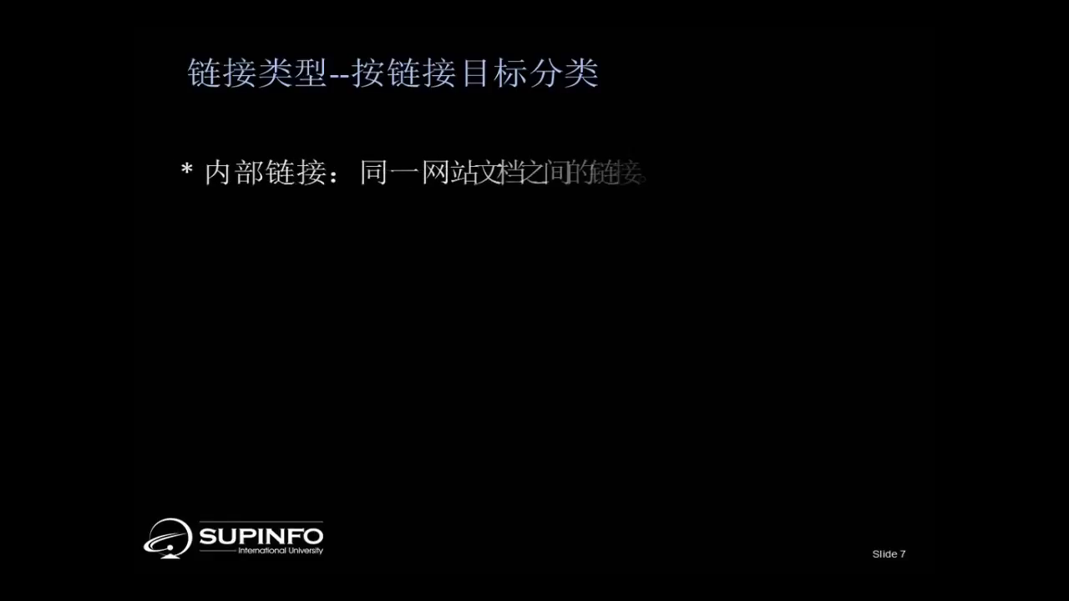
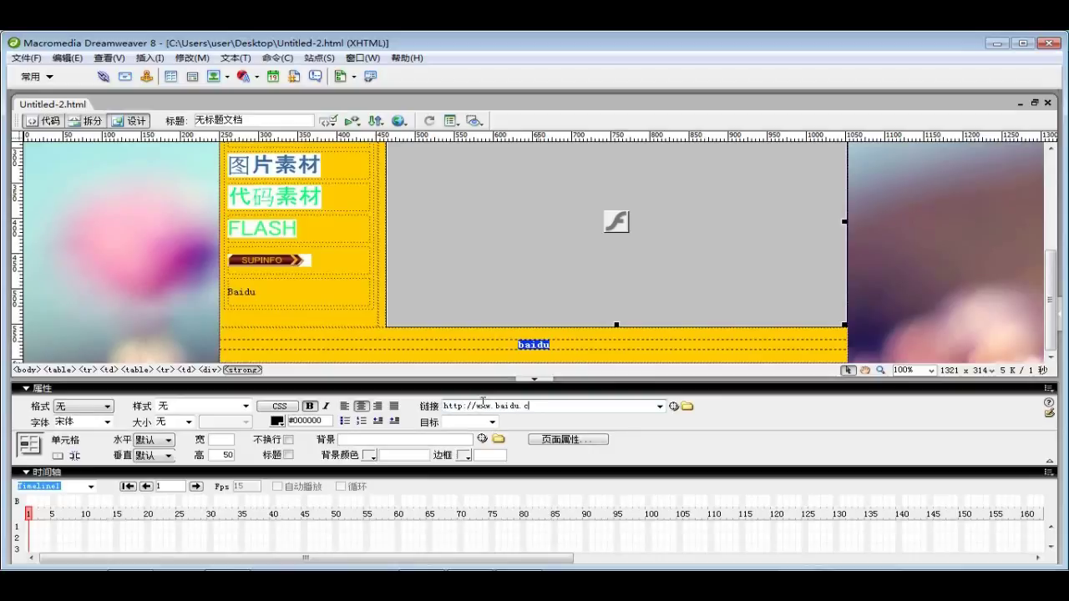
Set the baidu link's target to _blank so it opens in a new window
{"action": "left_click", "coordinate": [473, 418]}
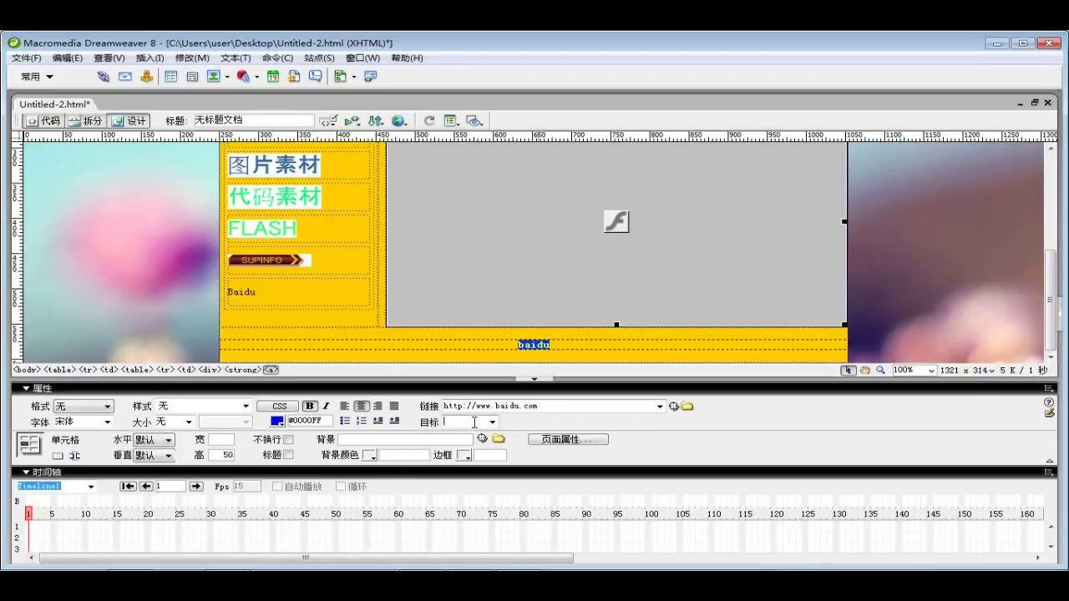
{"action": "left_click", "coordinate": [492, 422]}
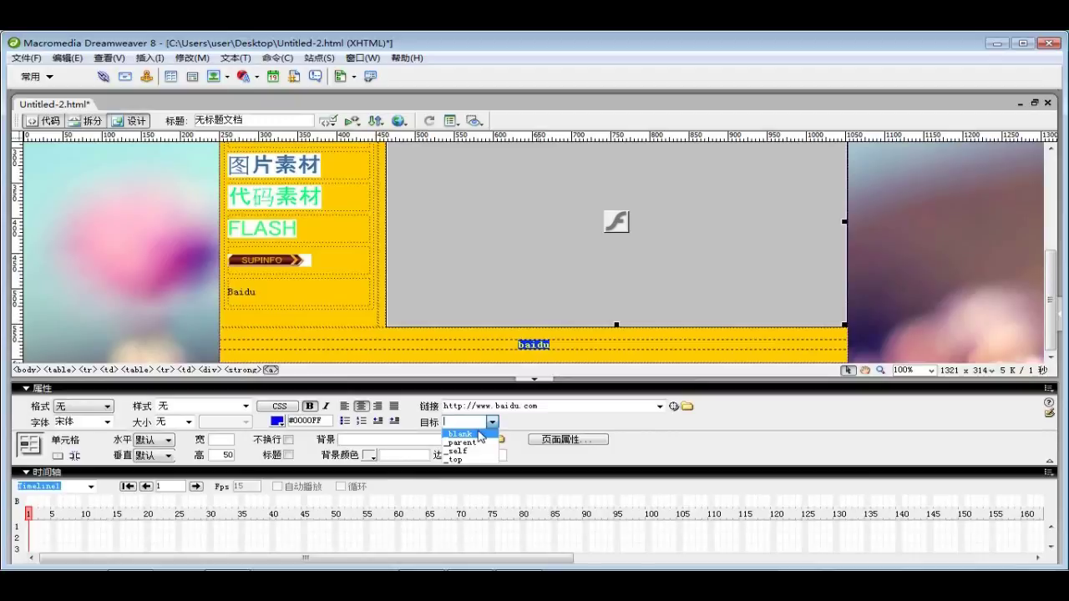
{"action": "left_click", "coordinate": [481, 435]}
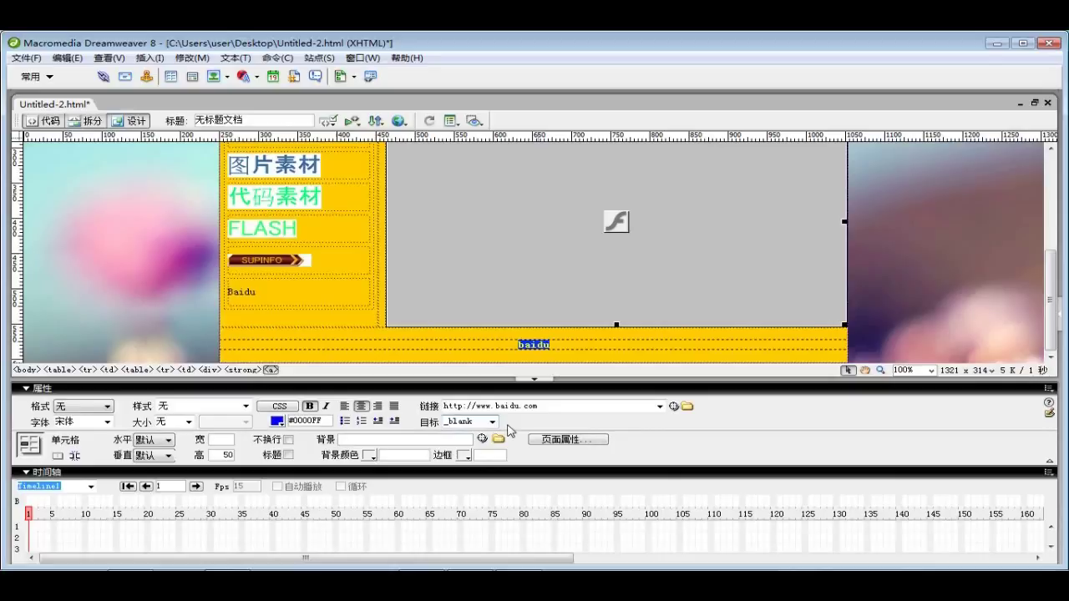
{"action": "left_click", "coordinate": [200, 175]}
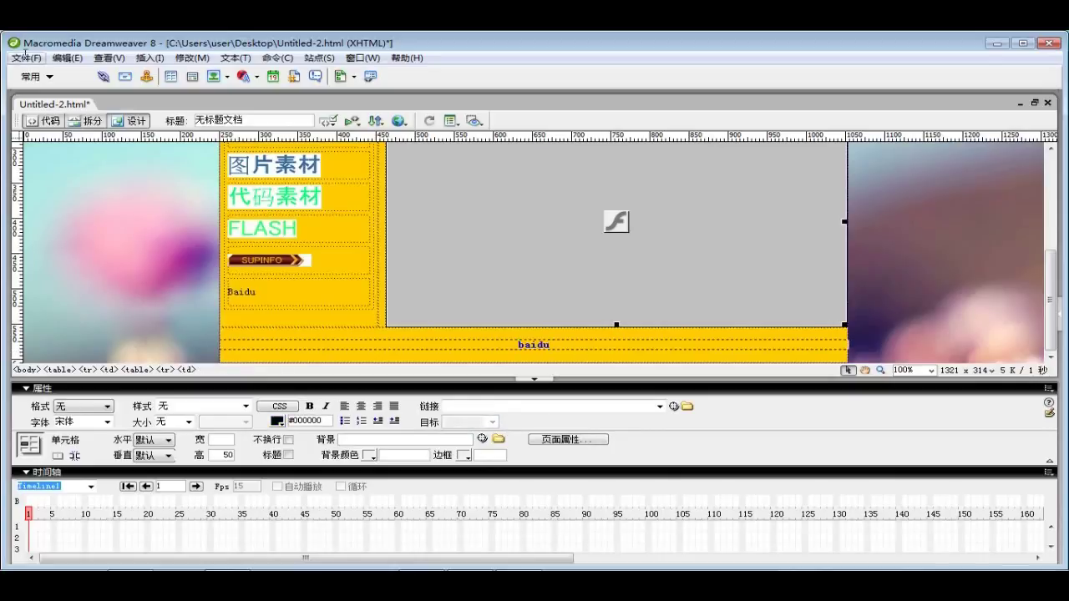
Save the page and preview it in the browser
{"action": "left_click", "coordinate": [26, 57]}
{"action": "left_click", "coordinate": [62, 173]}
{"action": "left_click", "coordinate": [566, 344]}
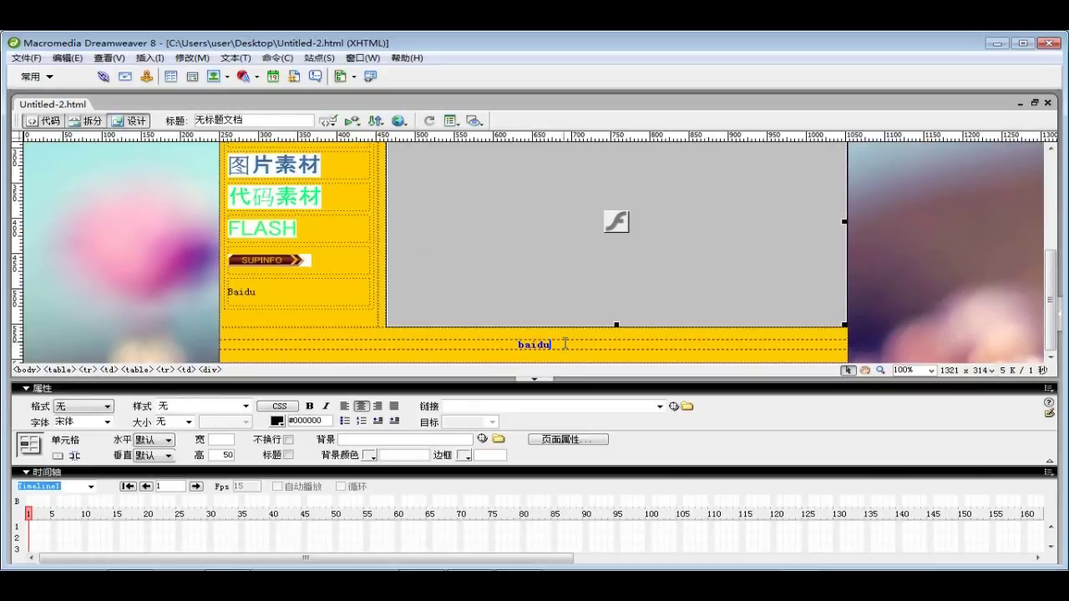
{"action": "key", "text": "F12"}
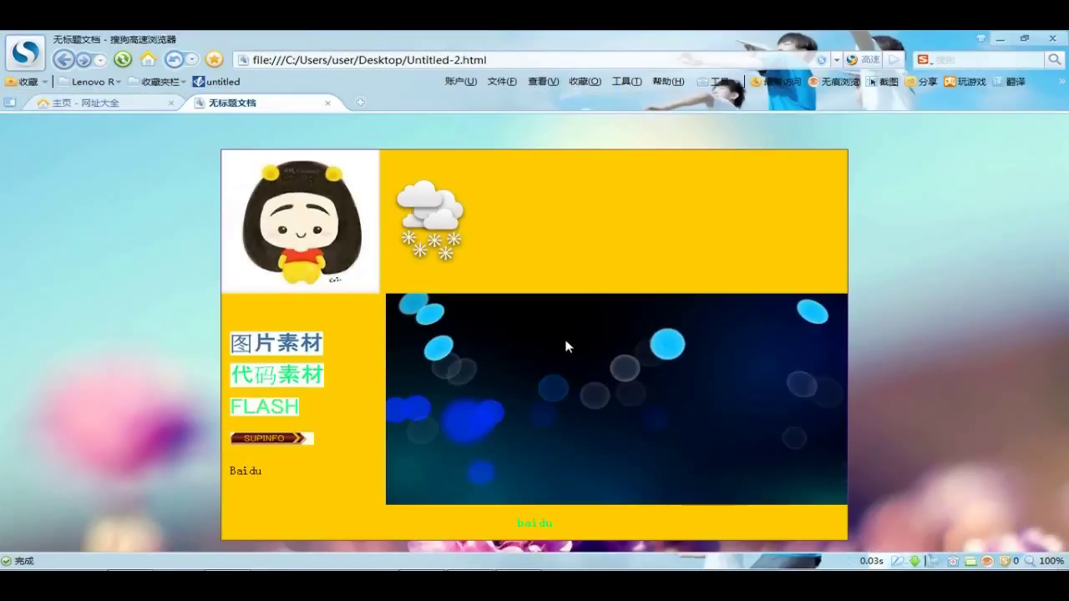
{"action": "left_click", "coordinate": [534, 523]}
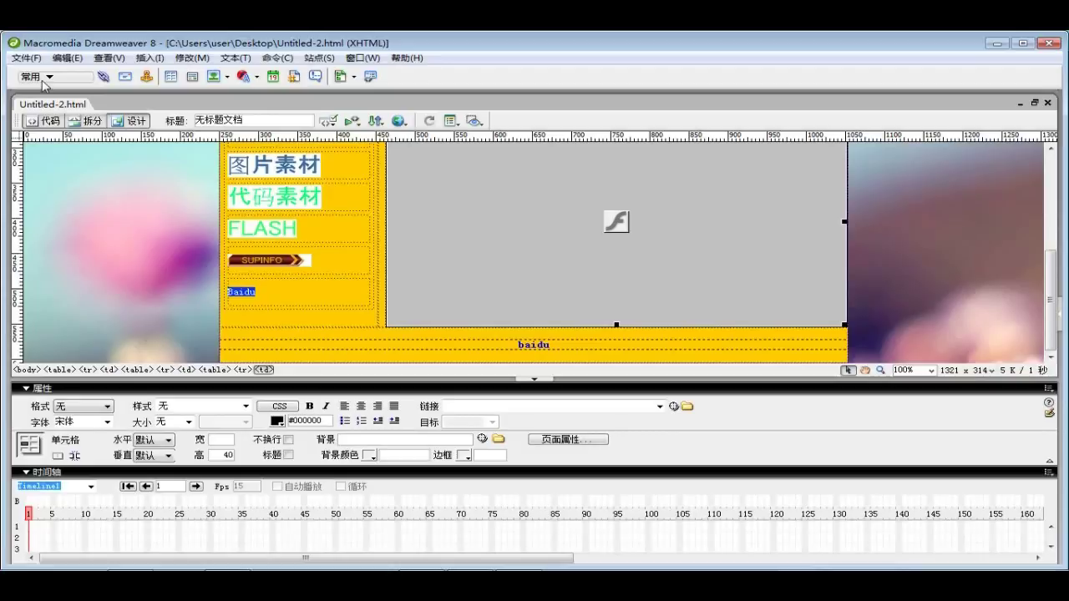
Make the Baidu text in the sidebar's last cell a hyperlink with an empty address
{"action": "left_click", "coordinate": [103, 81]}
{"action": "left_click_drag", "start_coordinate": [464, 242], "coordinate": [463, 221]}
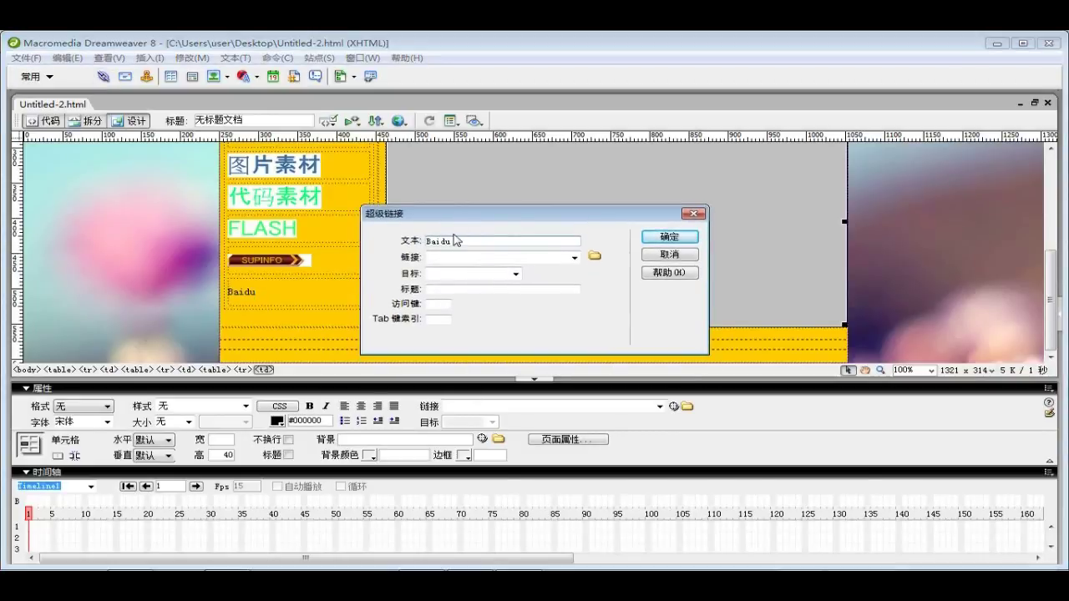
{"action": "left_click", "coordinate": [459, 258]}
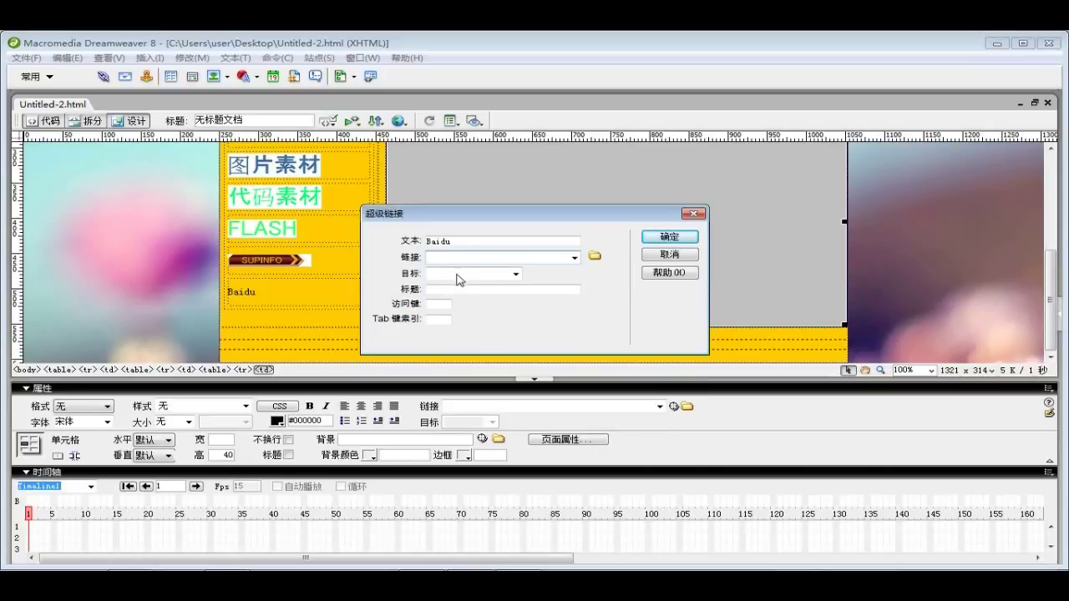
{"action": "left_click", "coordinate": [515, 273]}
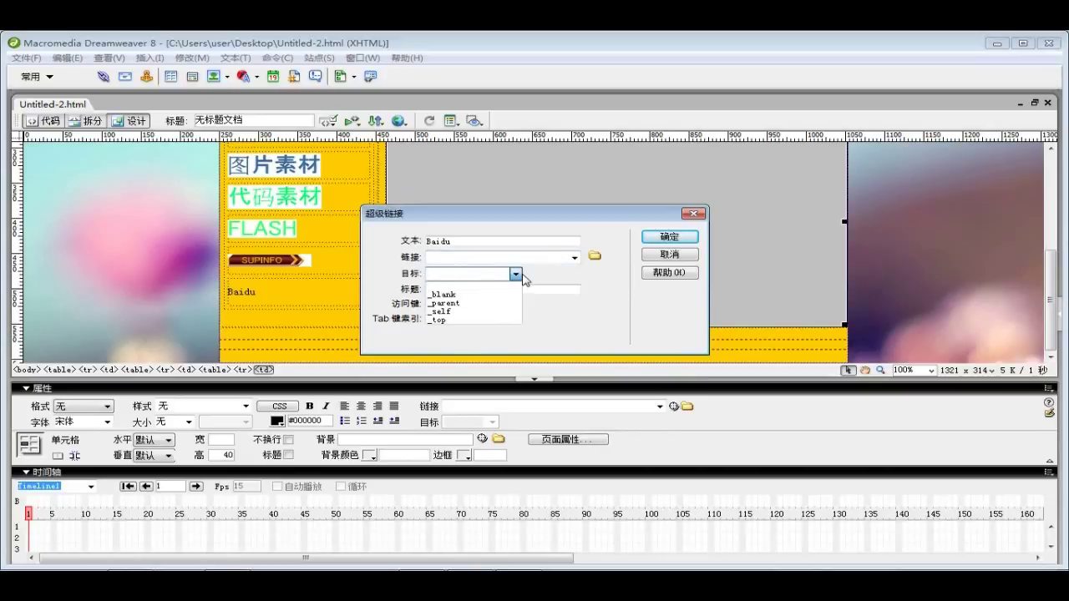
{"action": "left_click", "coordinate": [515, 274]}
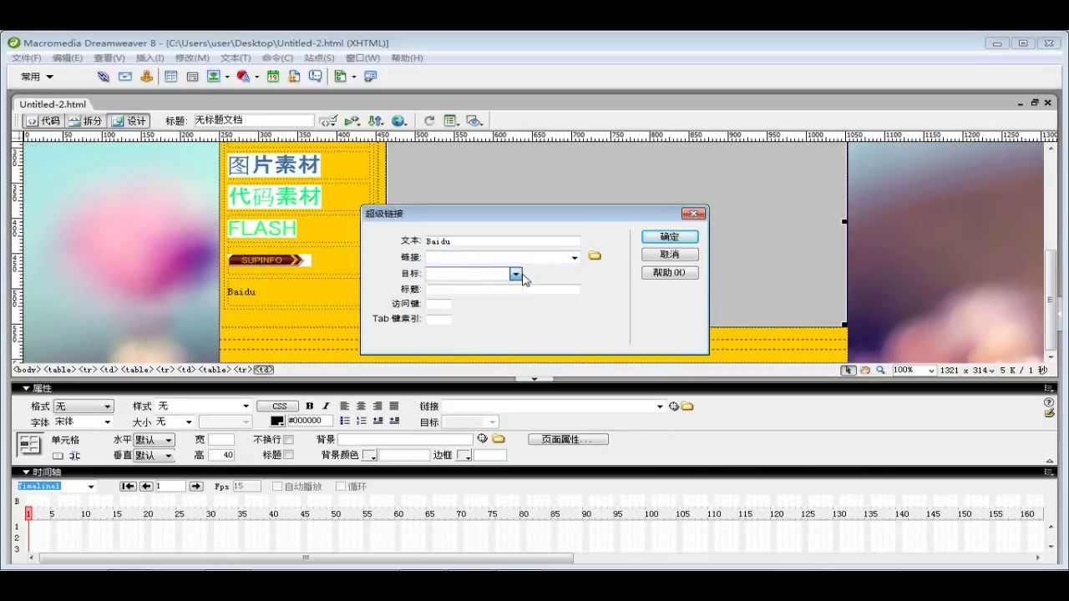
{"action": "left_click", "coordinate": [504, 290]}
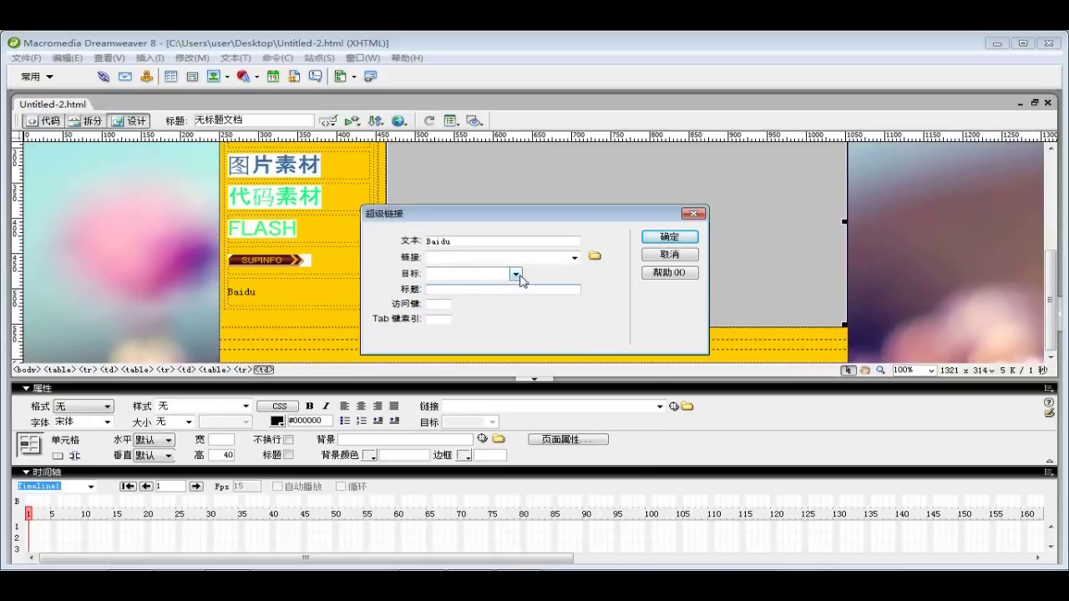
{"action": "left_click", "coordinate": [668, 237]}
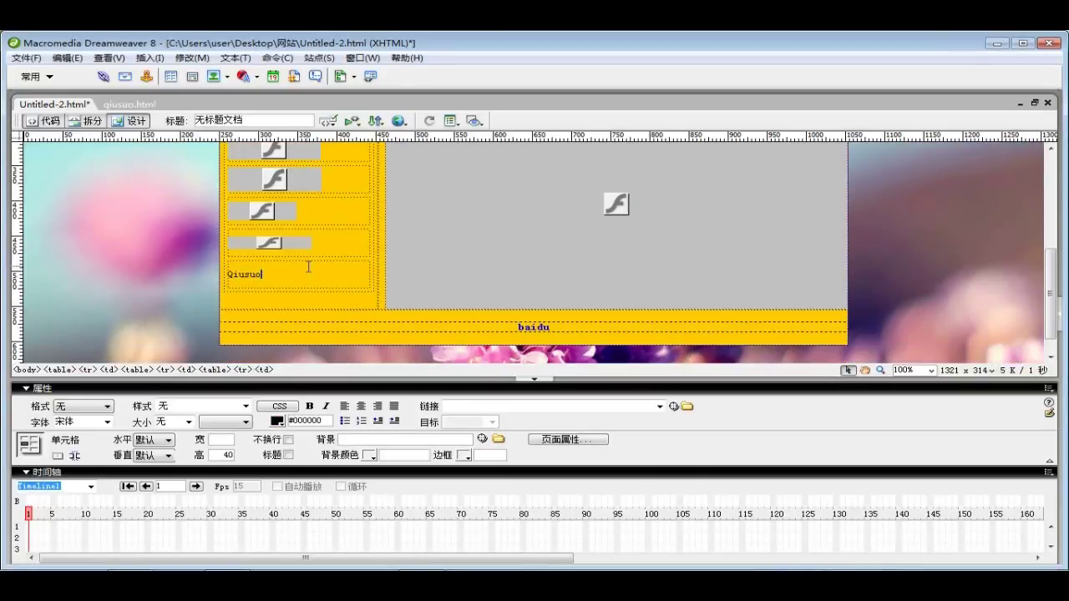
Link the Qiusuo text to 求索网站/qiusuo.html with target _blank
{"action": "double_click", "coordinate": [277, 274]}
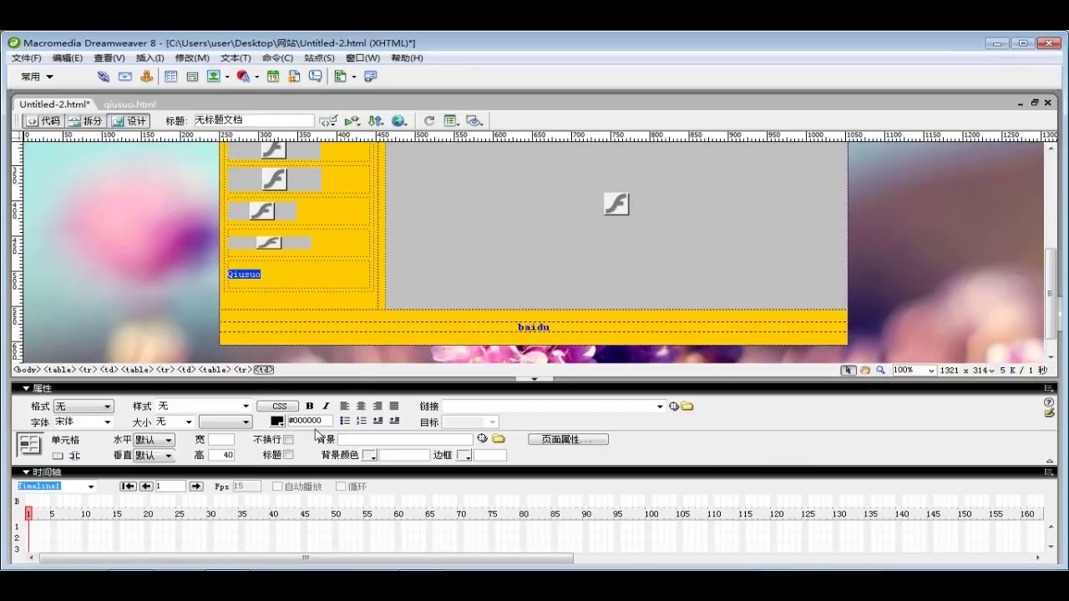
{"action": "left_click", "coordinate": [685, 408]}
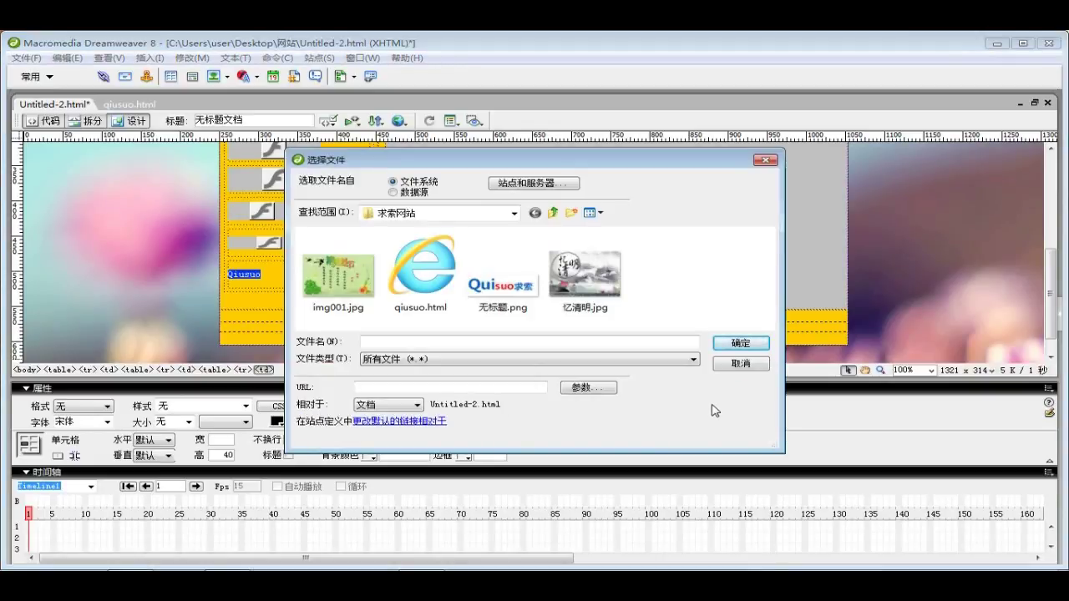
{"action": "left_click", "coordinate": [435, 268]}
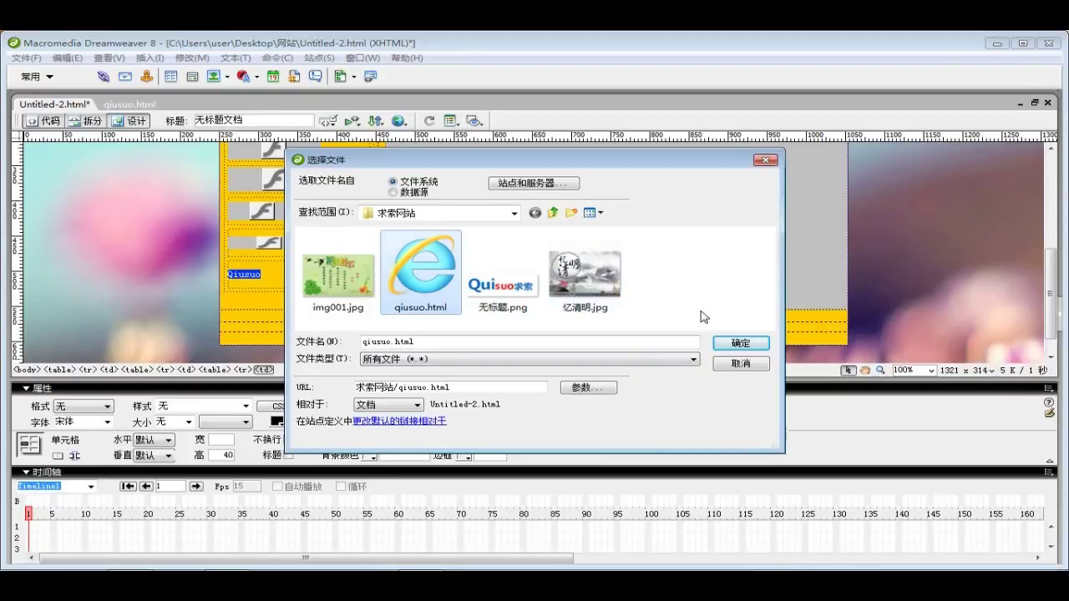
{"action": "left_click", "coordinate": [741, 345]}
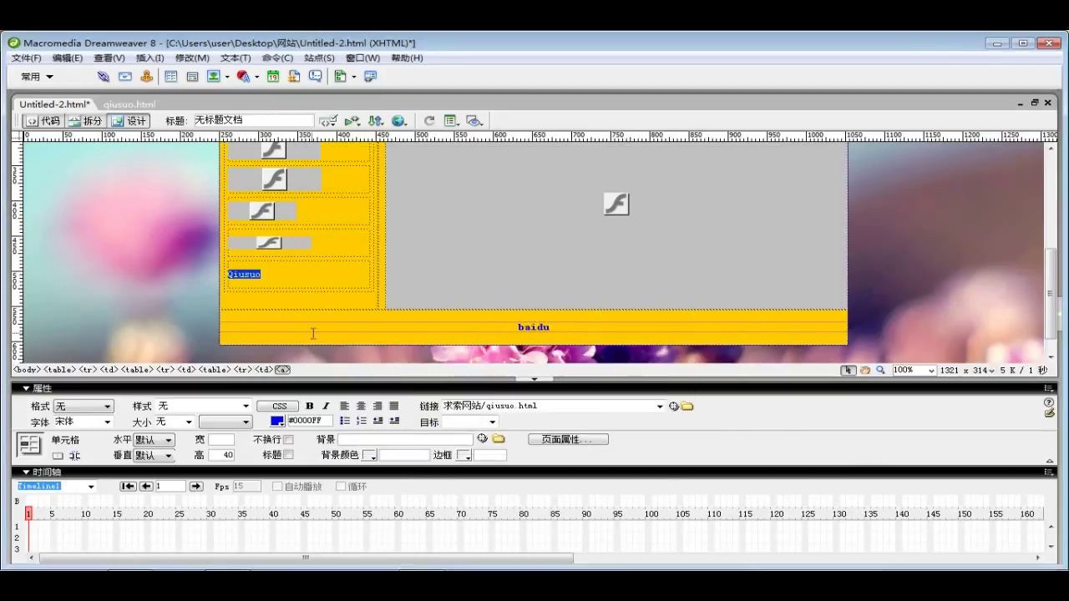
{"action": "left_click", "coordinate": [493, 422]}
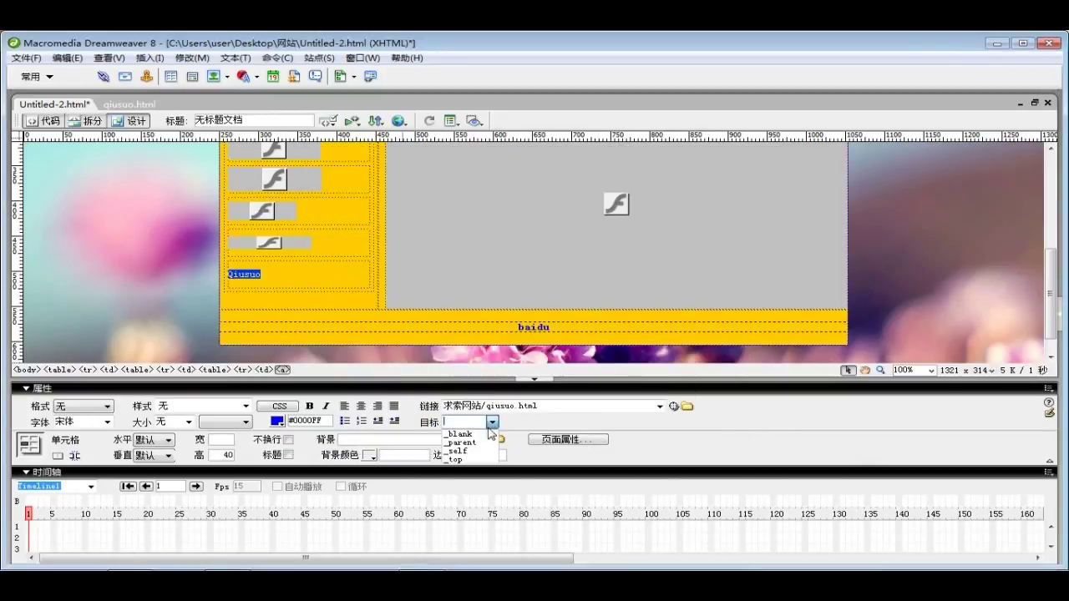
{"action": "left_click", "coordinate": [482, 433]}
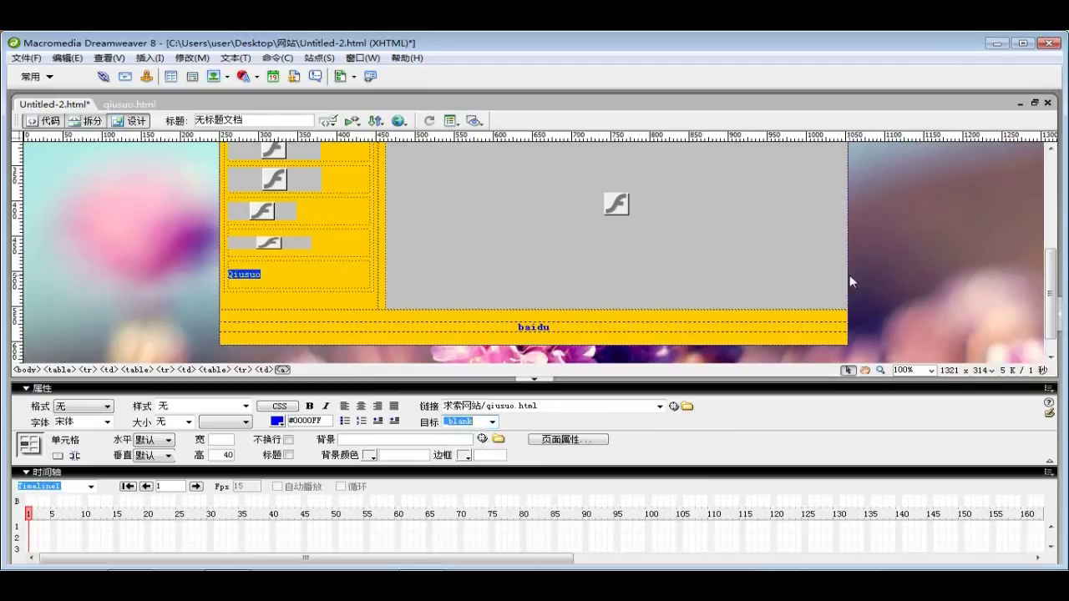
Save the page and preview it in the browser
{"action": "left_click", "coordinate": [252, 301]}
{"action": "left_click", "coordinate": [25, 57]}
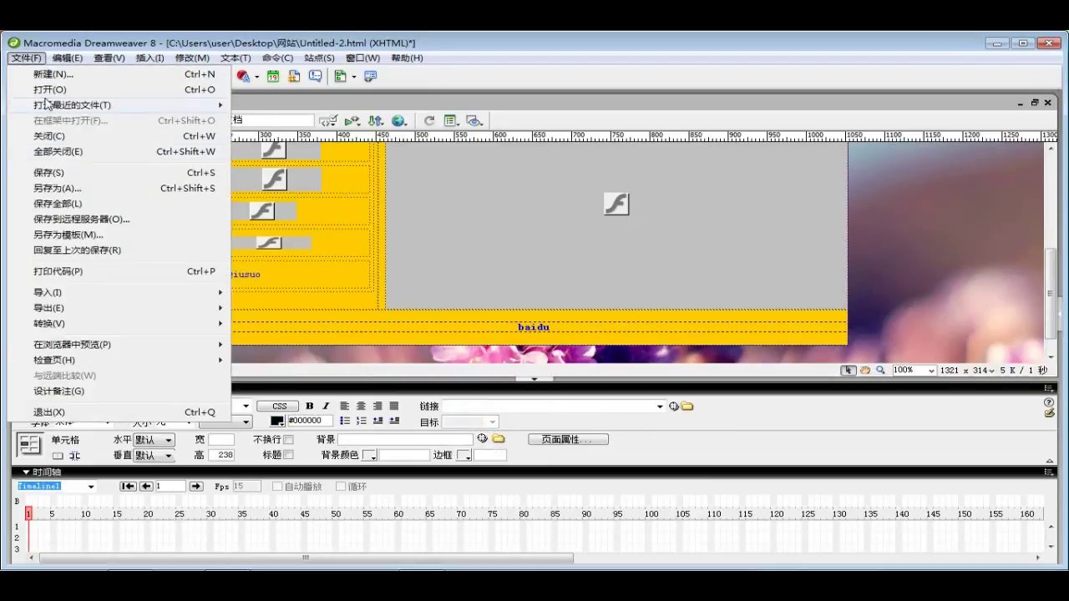
{"action": "left_click", "coordinate": [57, 170]}
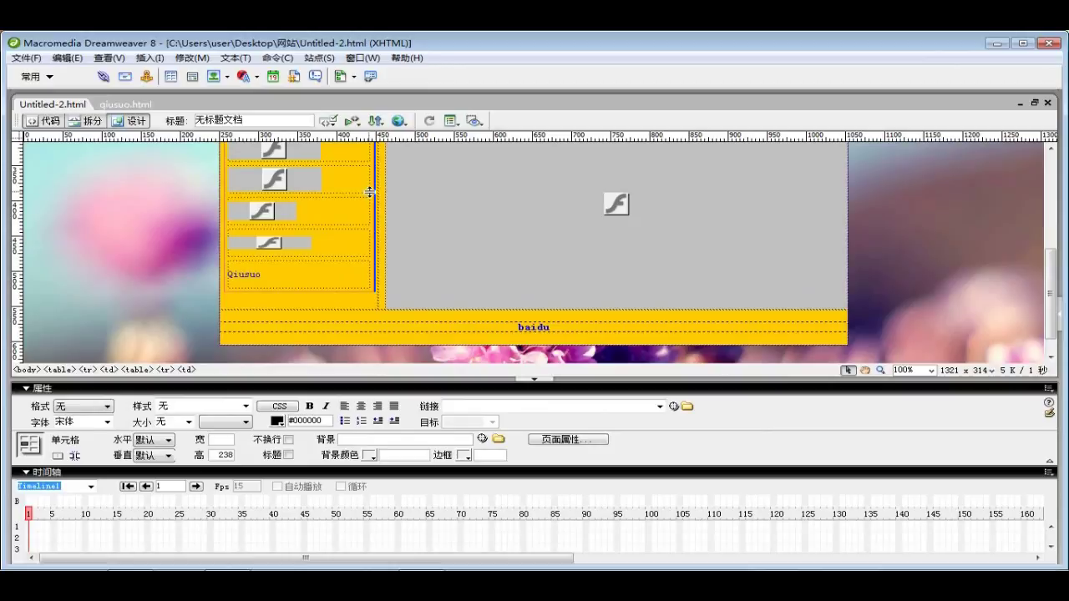
{"action": "key", "text": "F12"}
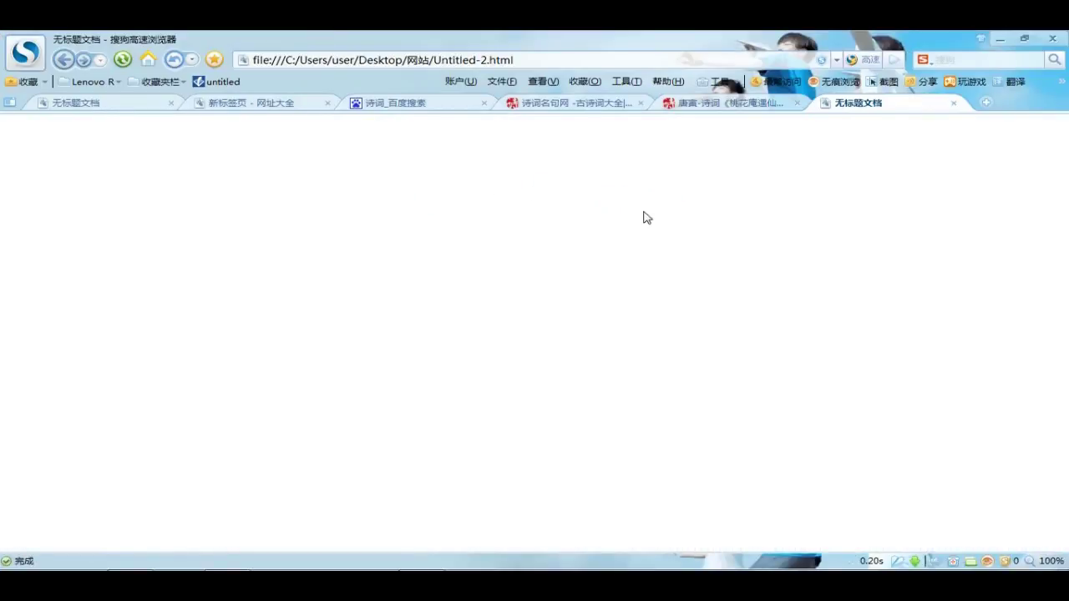
Follow the Qiusuo link to the Qiusuo求索 page, scroll through it, then return to Dreamweaver
{"action": "scroll", "coordinate": [564, 293], "scroll_direction": "down", "scroll_amount": 2}
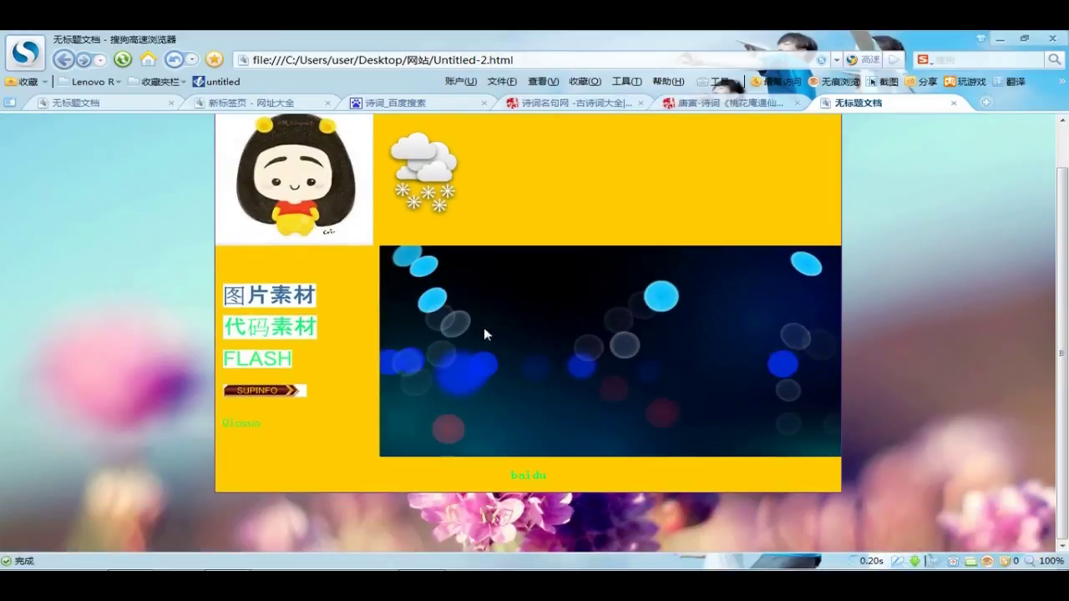
{"action": "left_click", "coordinate": [234, 426]}
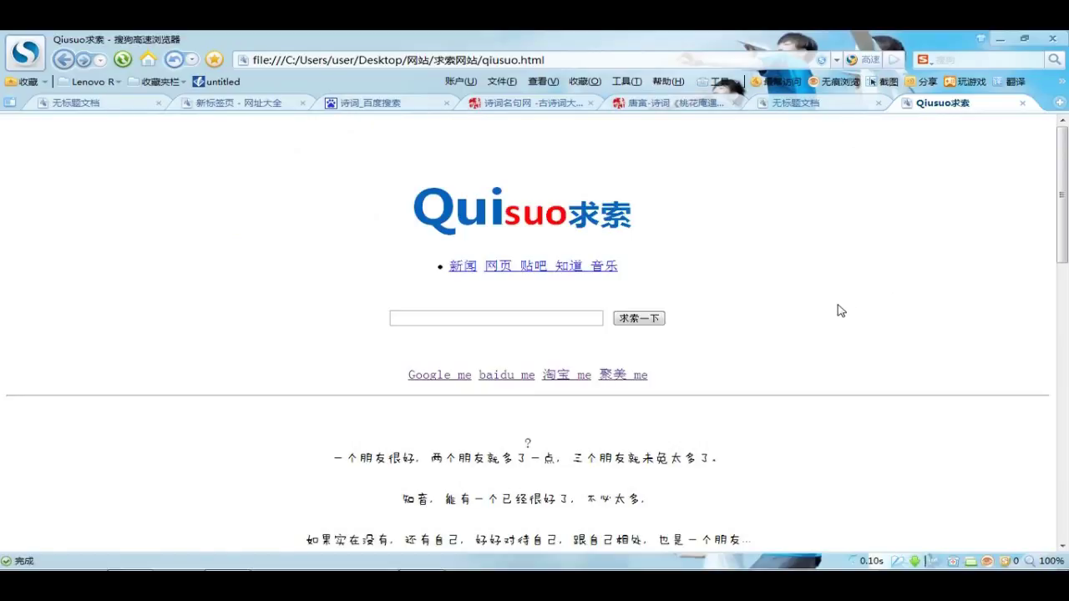
{"action": "scroll", "coordinate": [839, 310], "scroll_direction": "down", "scroll_amount": 5}
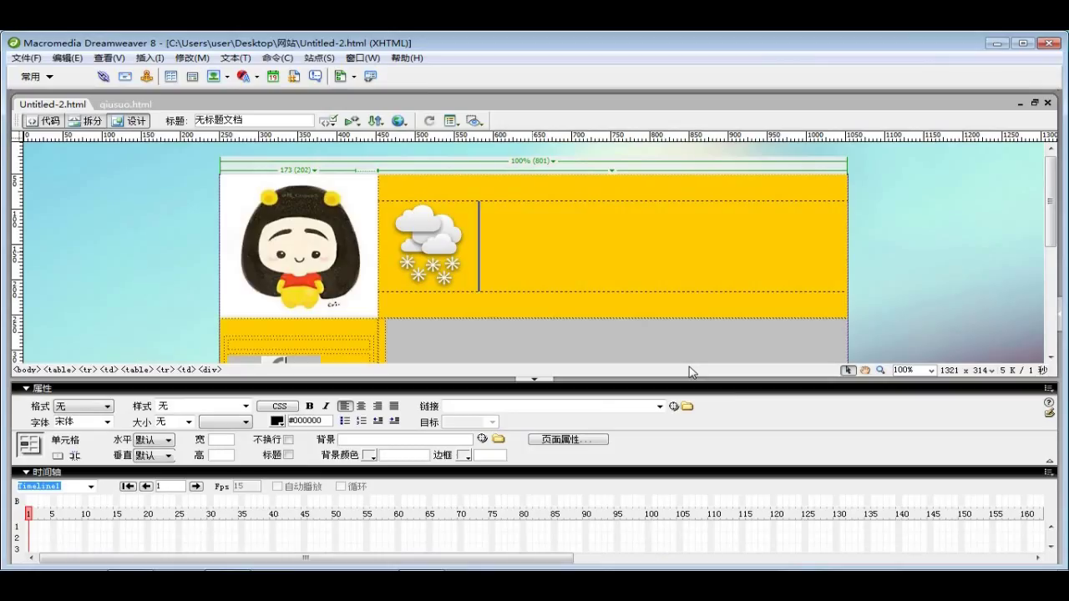
{"action": "left_click", "coordinate": [999, 39]}
Insert an e-mail link with the contact's e-mail address under the weather picture
{"action": "left_click", "coordinate": [123, 78]}
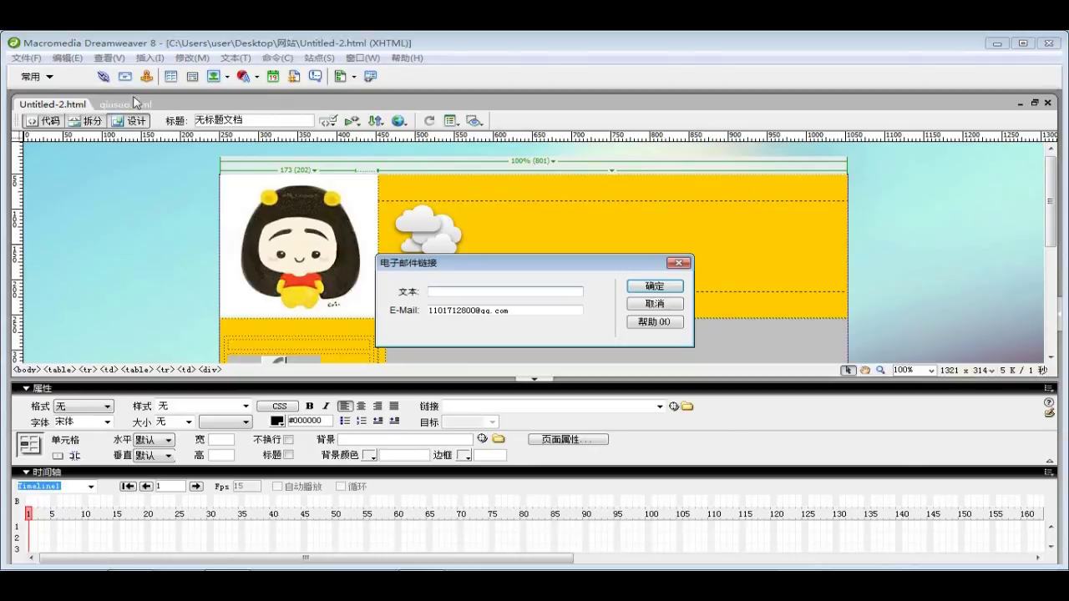
{"action": "left_click_drag", "start_coordinate": [409, 265], "coordinate": [401, 243]}
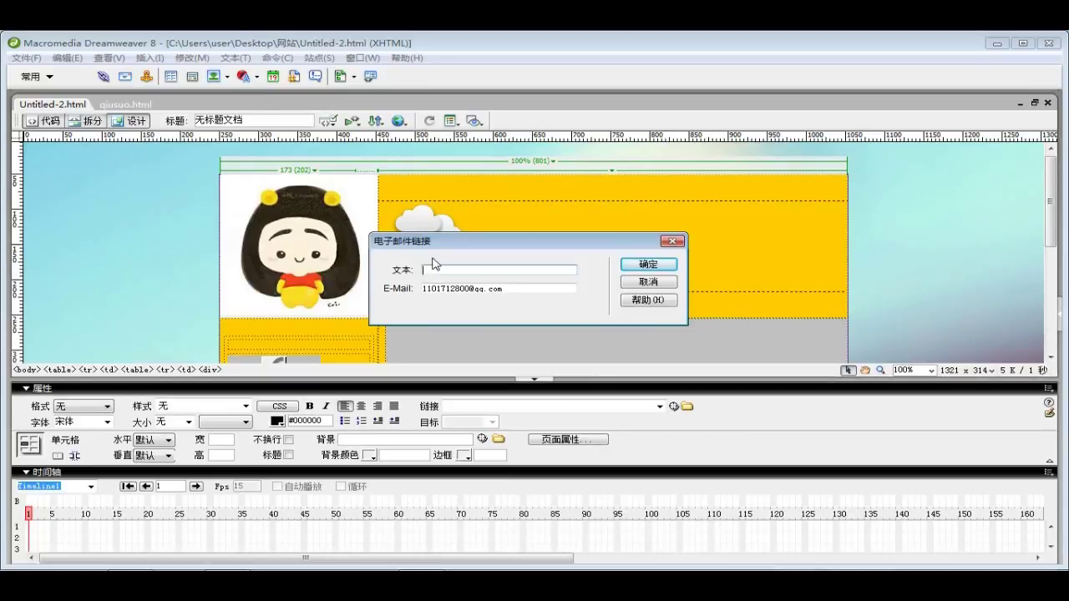
{"action": "left_click", "coordinate": [650, 264]}
{"action": "left_click", "coordinate": [656, 263]}
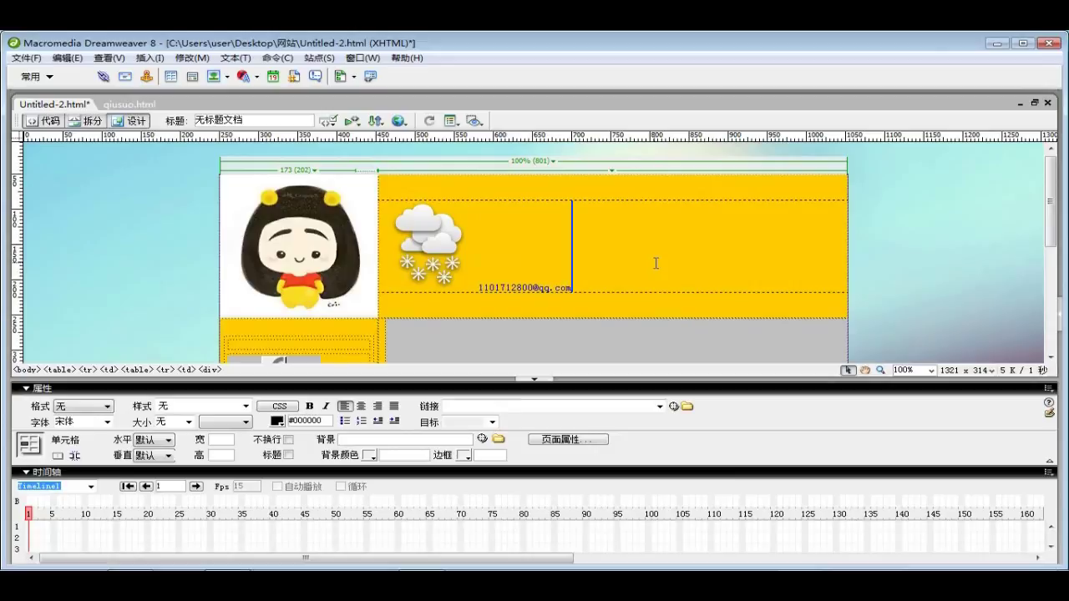
Save Untitled-2.html and preview it in the browser
{"action": "left_click", "coordinate": [18, 56]}
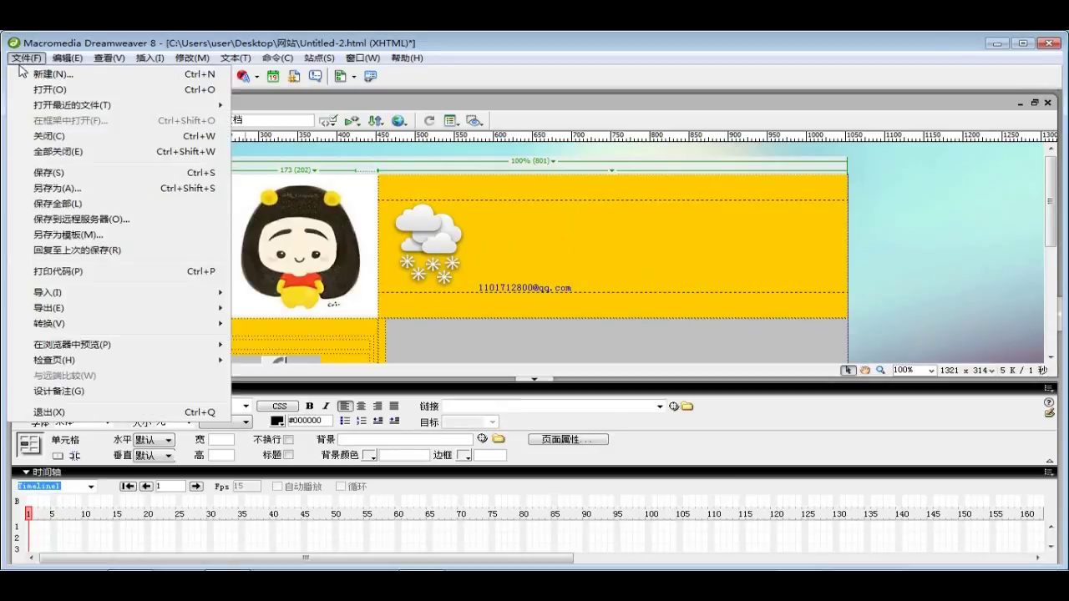
{"action": "left_click", "coordinate": [82, 175]}
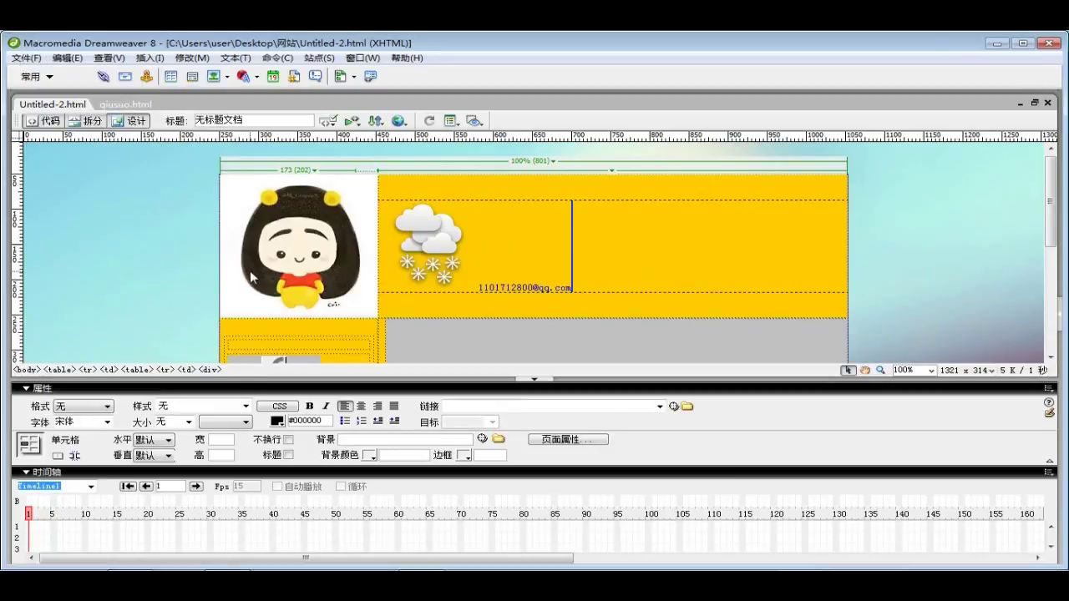
{"action": "key", "text": "F12"}
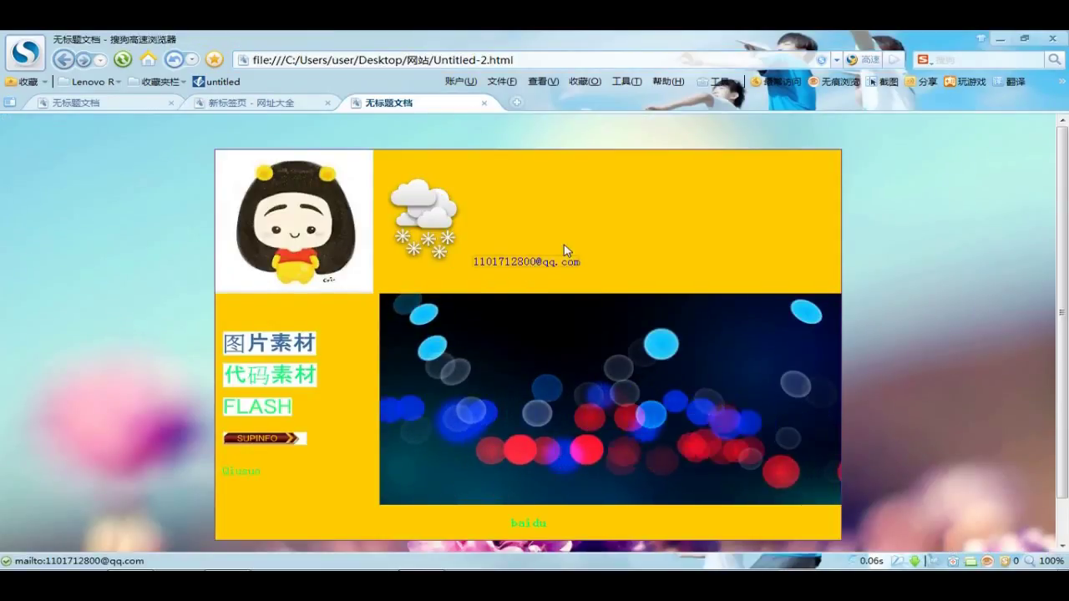
Test the e-mail link in the preview and dismiss the mail client's sign-in prompt
{"action": "left_click", "coordinate": [565, 255]}
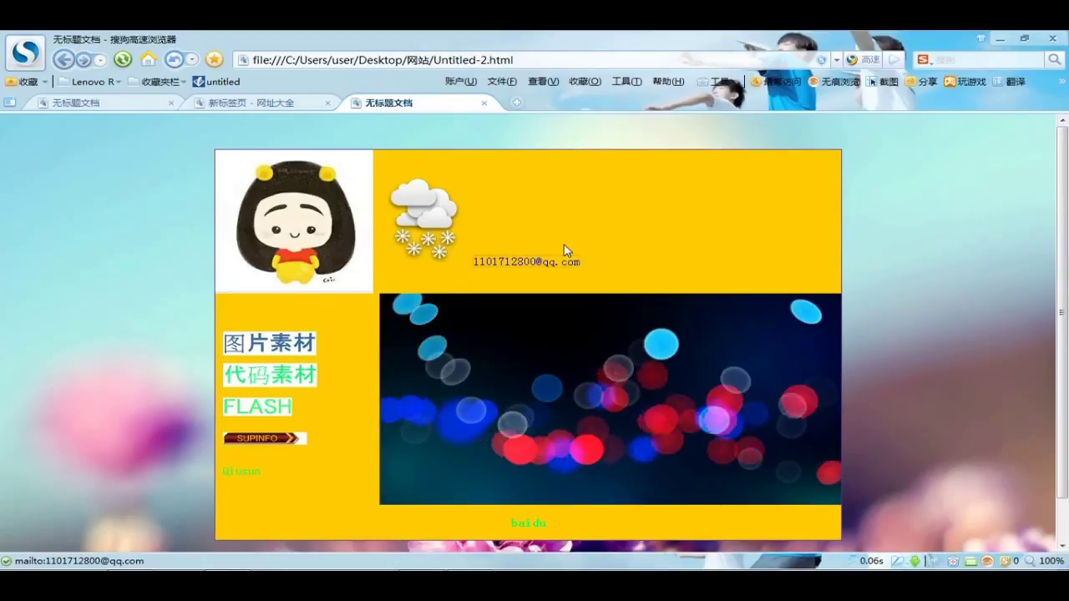
{"action": "left_click_drag", "start_coordinate": [594, 216], "coordinate": [700, 214]}
{"action": "left_click_drag", "start_coordinate": [594, 215], "coordinate": [446, 192]}
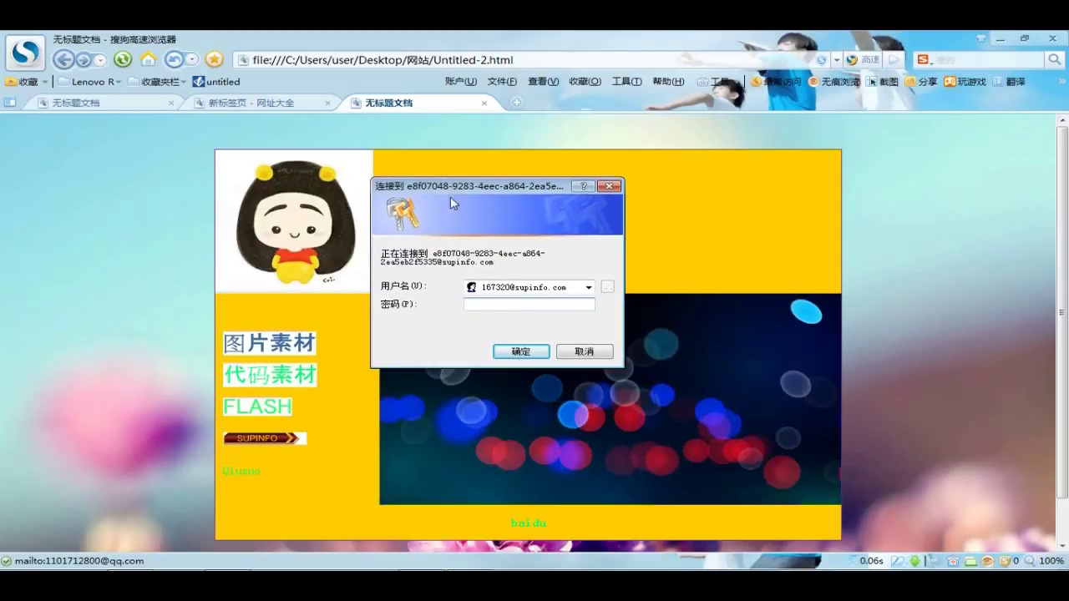
{"action": "left_click", "coordinate": [582, 352]}
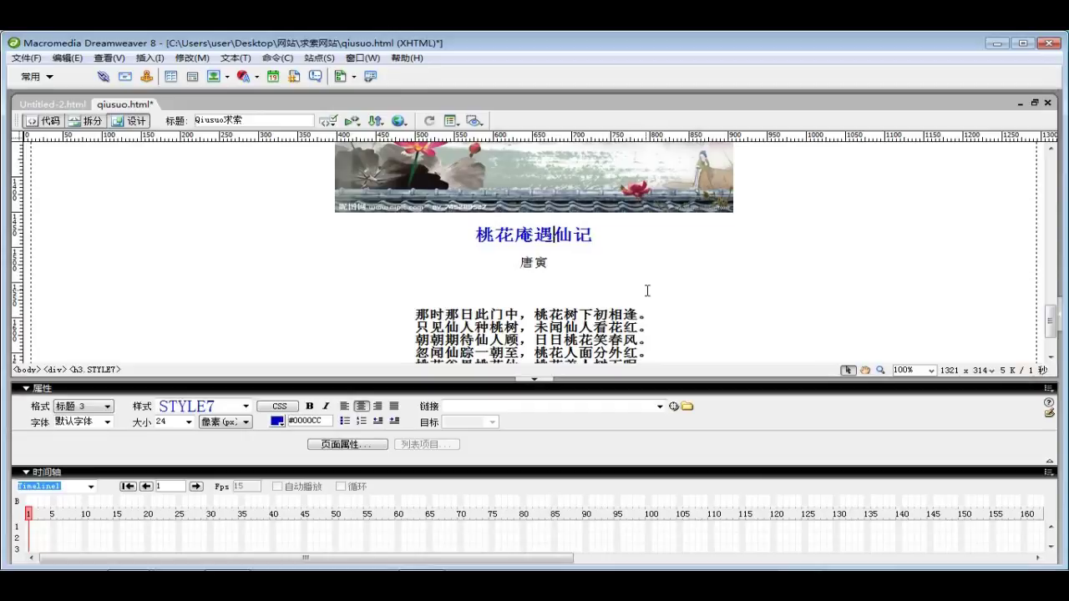
Insert a named anchor called 桃花庵遇仙记 after the poem heading in qiusuo.html
{"action": "left_click", "coordinate": [596, 233]}
{"action": "left_click", "coordinate": [147, 79]}
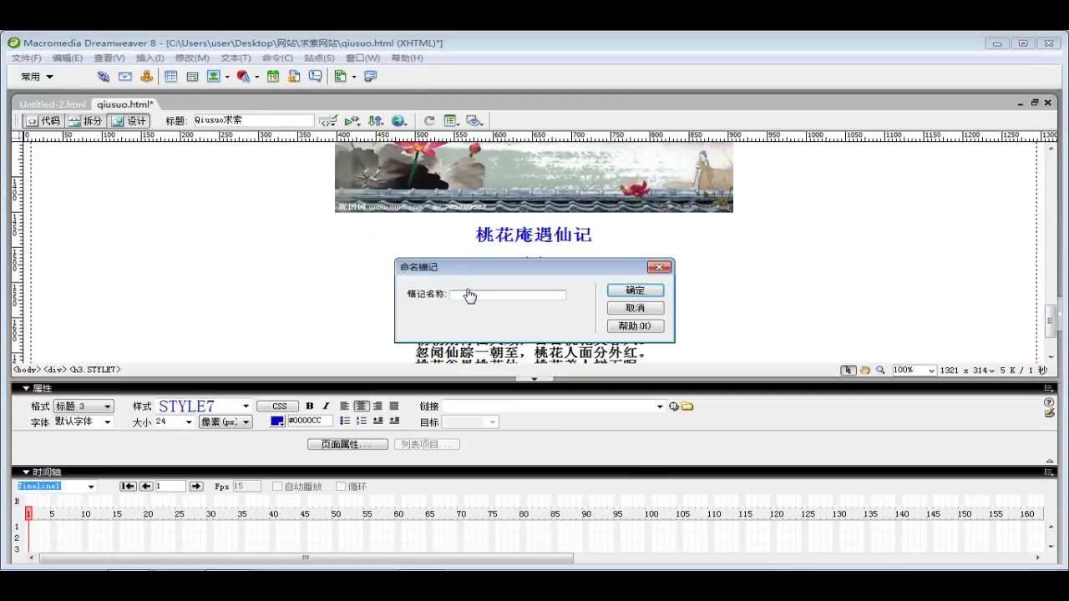
{"action": "type", "text": "桃花庵遇仙记"}
{"action": "left_click", "coordinate": [636, 292]}
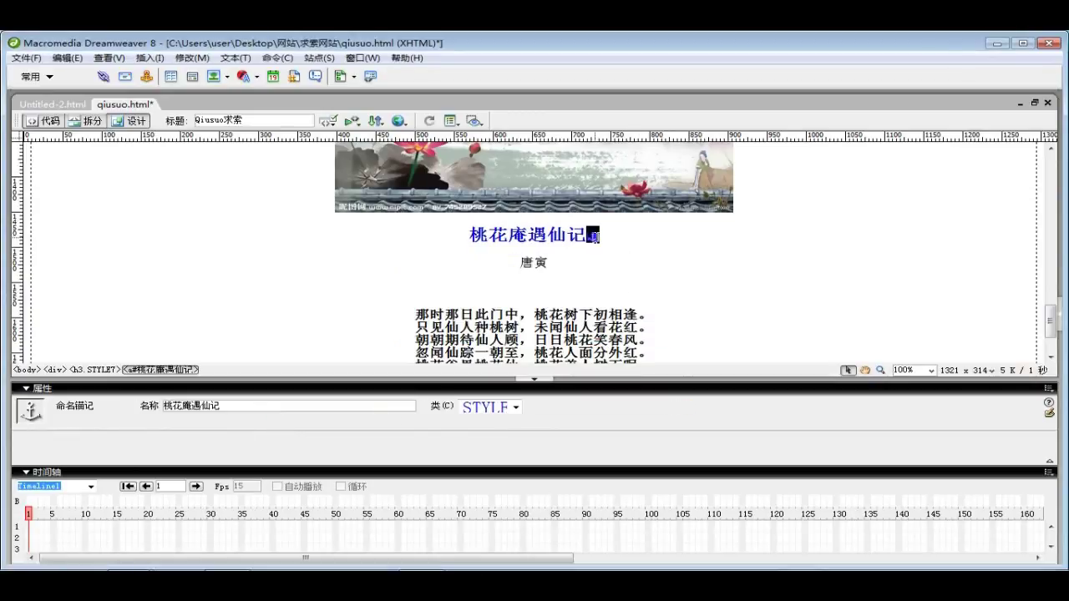
Link the upper 桃花庵遇仙记 title to the #桃花庵遇仙记 anchor using point-to-file
{"action": "scroll", "coordinate": [627, 263], "scroll_direction": "up", "scroll_amount": 2}
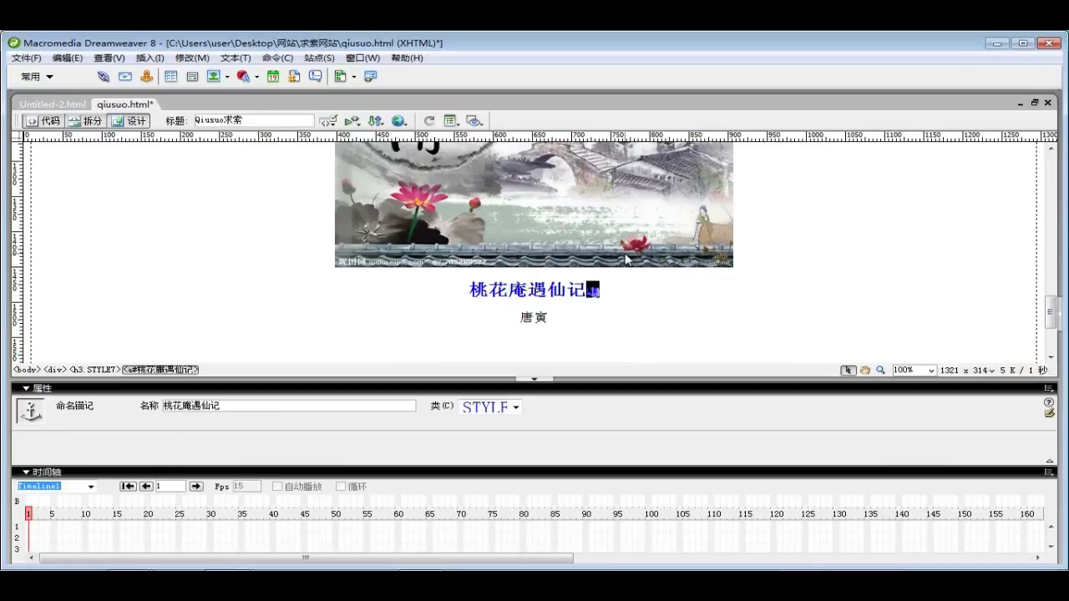
{"action": "scroll", "coordinate": [622, 267], "scroll_direction": "up", "scroll_amount": 10}
{"action": "scroll", "coordinate": [622, 274], "scroll_direction": "up", "scroll_amount": 2}
{"action": "double_click", "coordinate": [584, 257]}
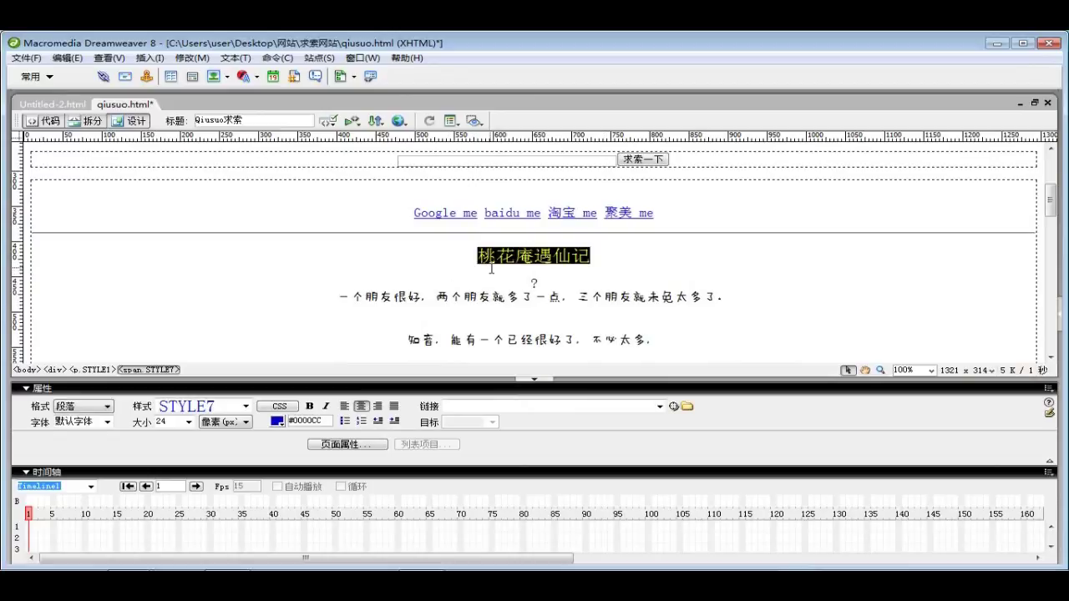
{"action": "scroll", "coordinate": [491, 268], "scroll_direction": "down", "scroll_amount": 6}
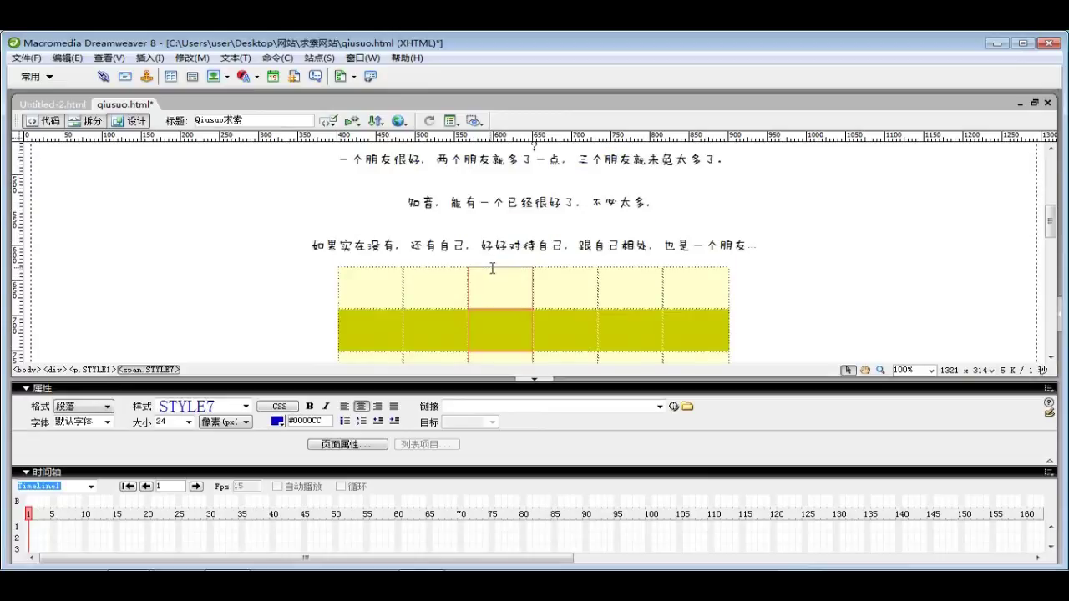
{"action": "scroll", "coordinate": [673, 407], "scroll_direction": "down", "scroll_amount": 10}
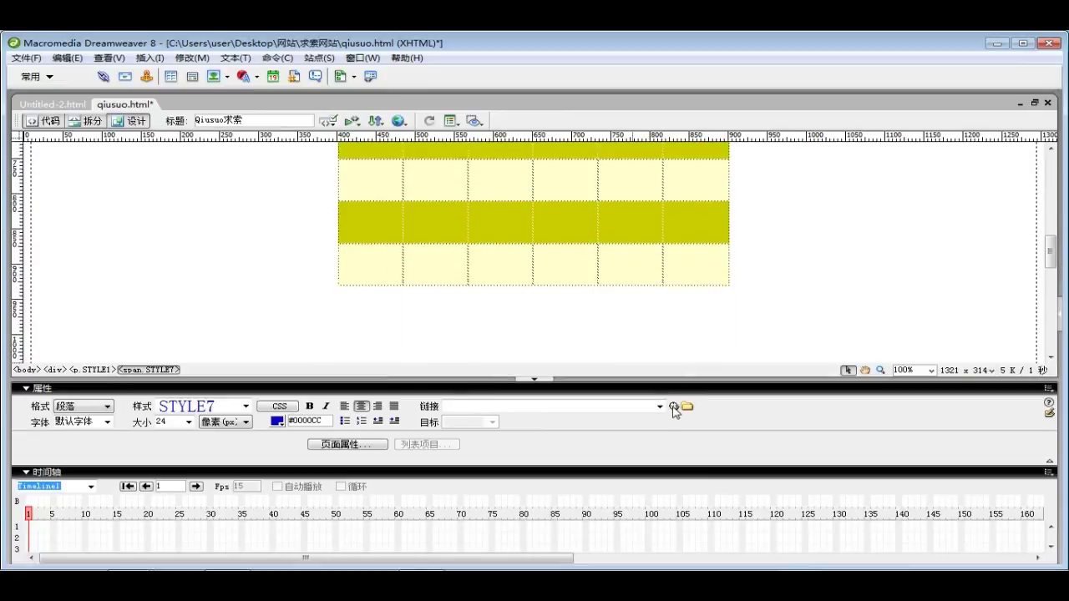
{"action": "scroll", "coordinate": [673, 406], "scroll_direction": "up", "scroll_amount": 1}
{"action": "left_click_drag", "start_coordinate": [672, 406], "coordinate": [595, 213]}
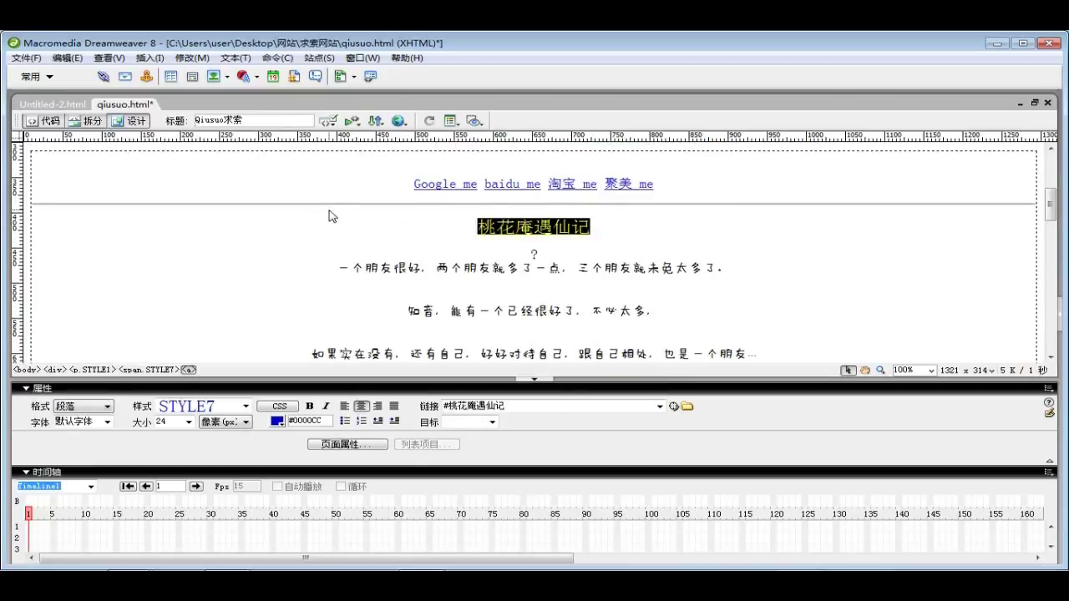
Save qiusuo.html and preview it in the browser
{"action": "left_click", "coordinate": [333, 205]}
{"action": "left_click", "coordinate": [26, 58]}
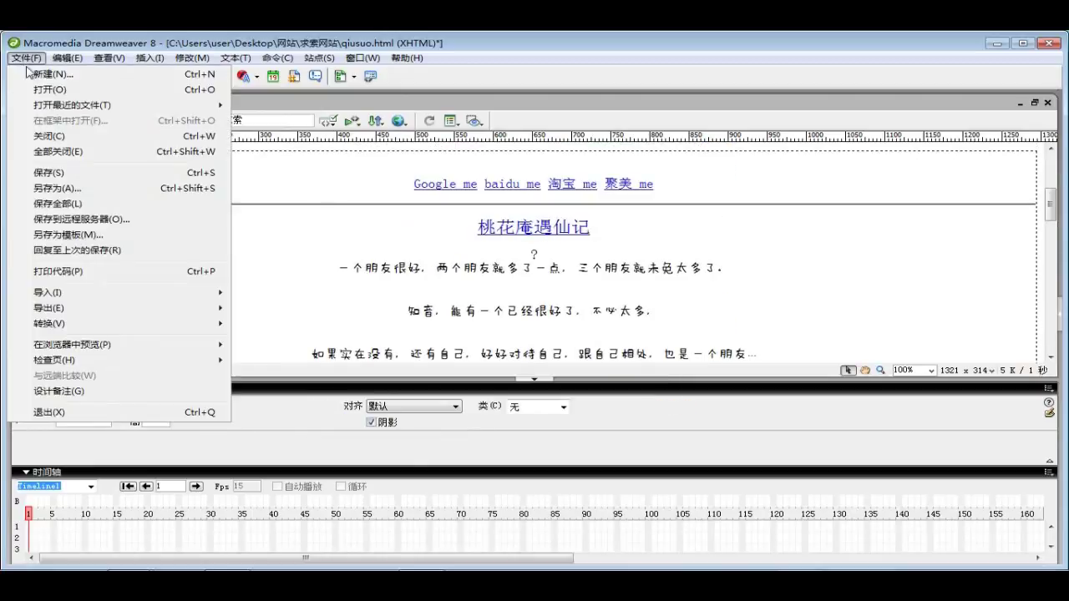
{"action": "left_click", "coordinate": [71, 174]}
{"action": "left_click", "coordinate": [374, 225]}
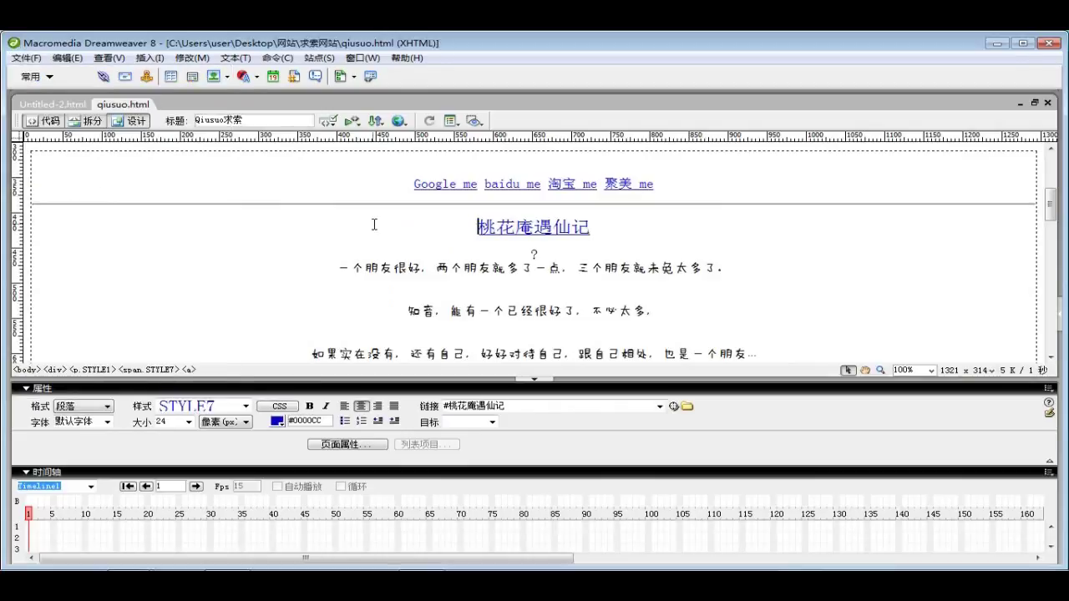
{"action": "key", "text": "F12"}
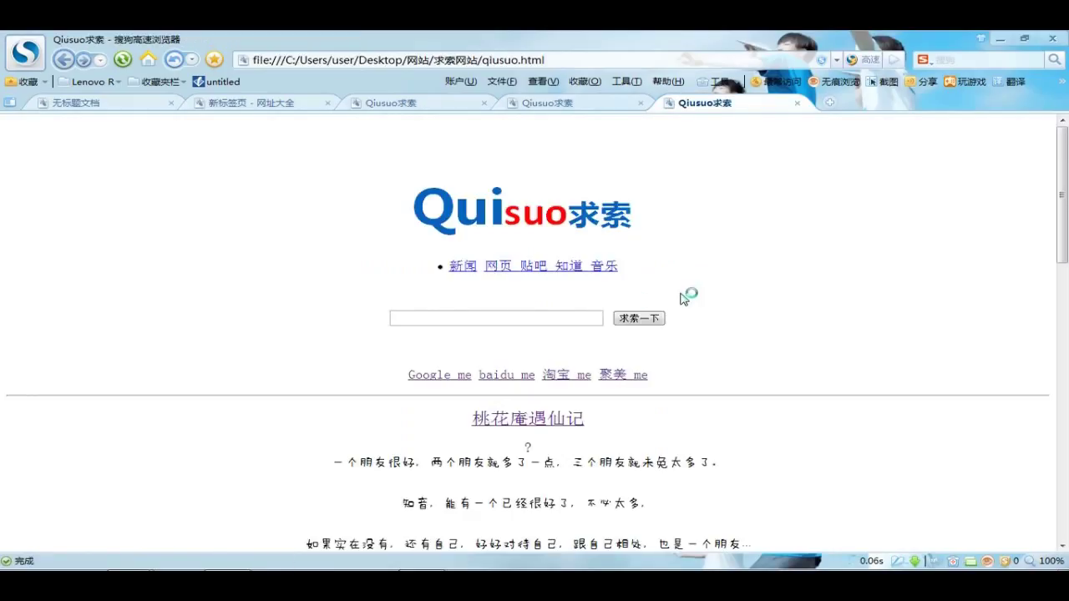
Follow the 桃花庵遇仙记 link down to the poem, then switch back to Dreamweaver
{"action": "scroll", "coordinate": [668, 292], "scroll_direction": "down", "scroll_amount": 3}
{"action": "left_click", "coordinate": [521, 207]}
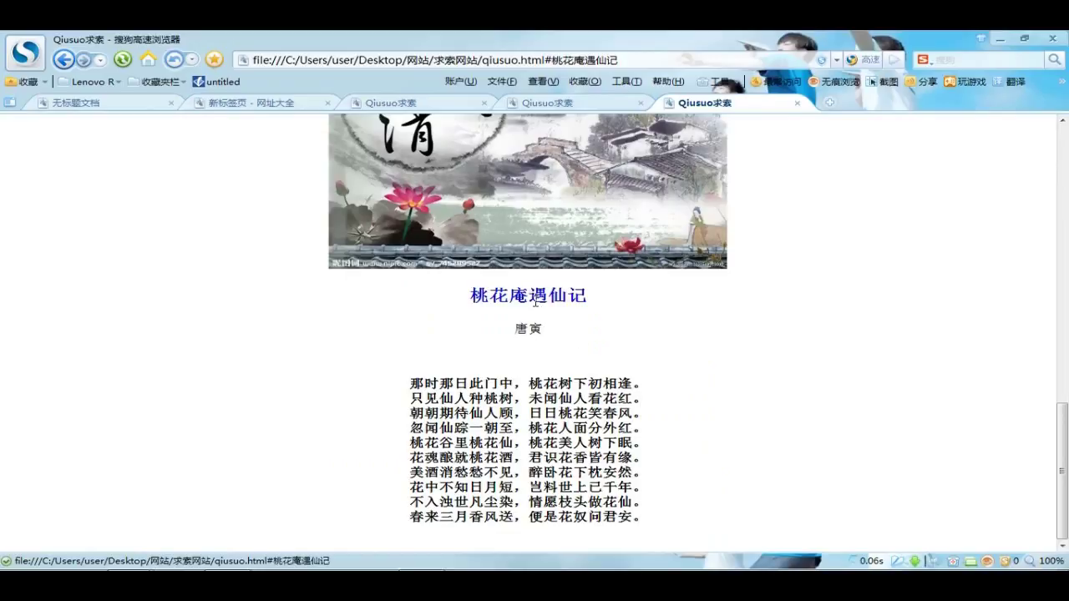
{"action": "key", "text": "alt+Tab"}
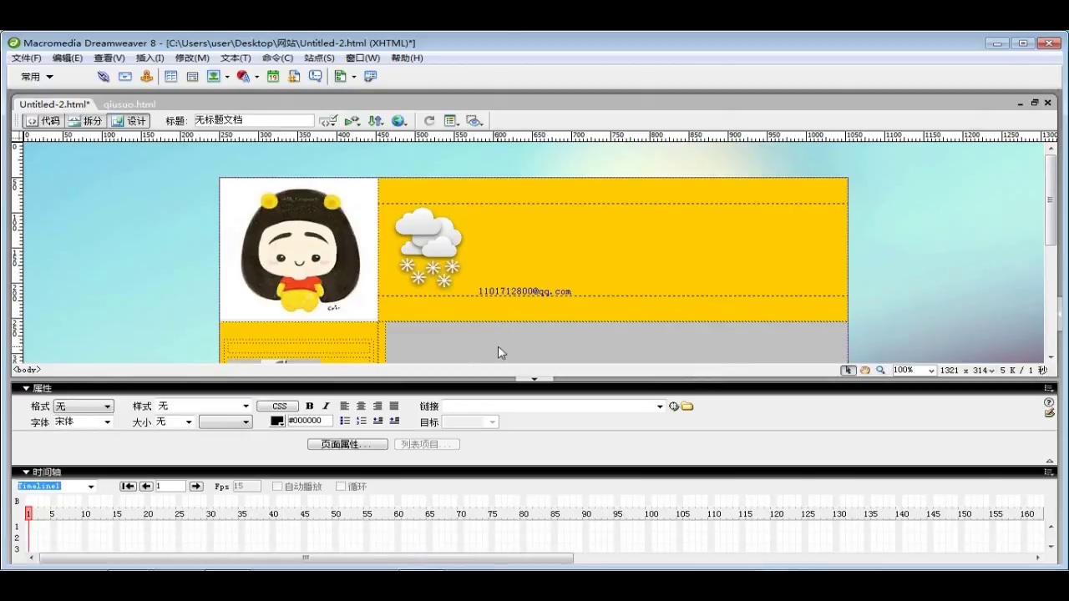
Draw a rectangular hotspot over the cartoon girl's face in the header image and edit its target setting
{"action": "left_click", "coordinate": [337, 260]}
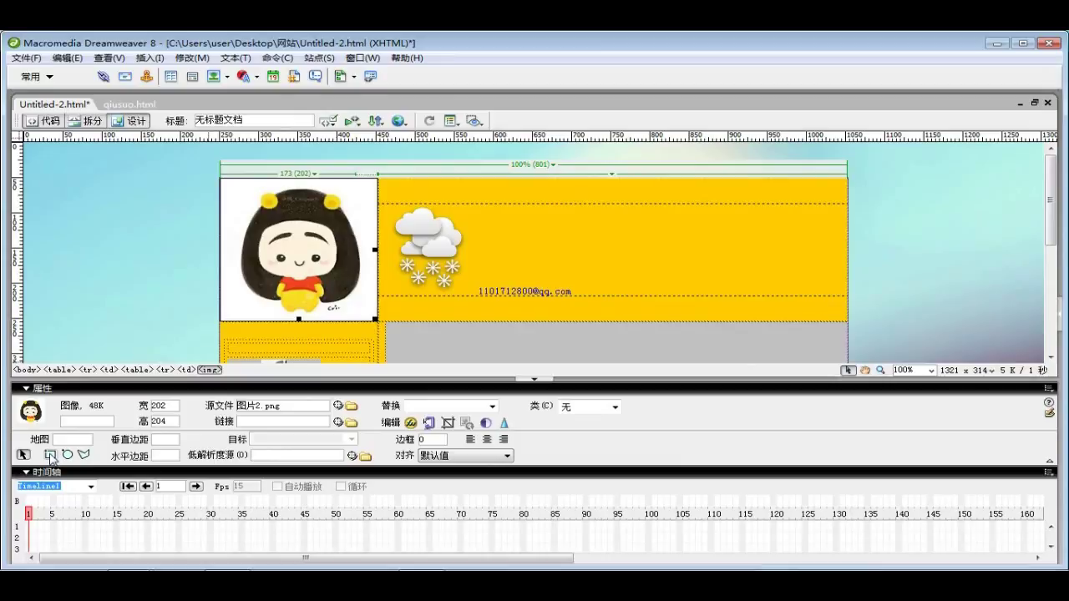
{"action": "left_click", "coordinate": [50, 456]}
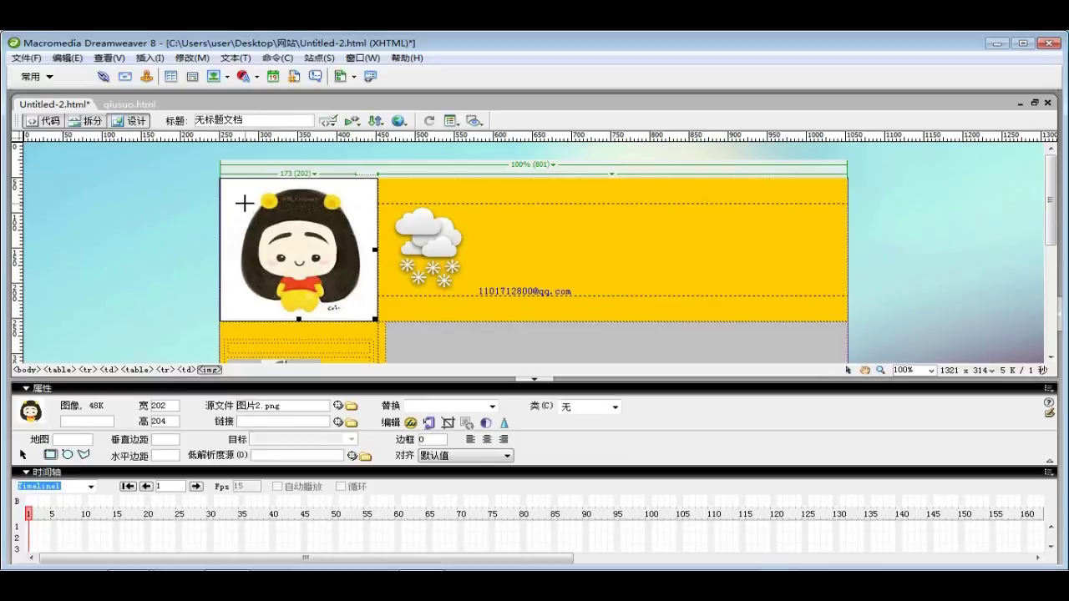
{"action": "left_click_drag", "start_coordinate": [245, 204], "coordinate": [357, 293]}
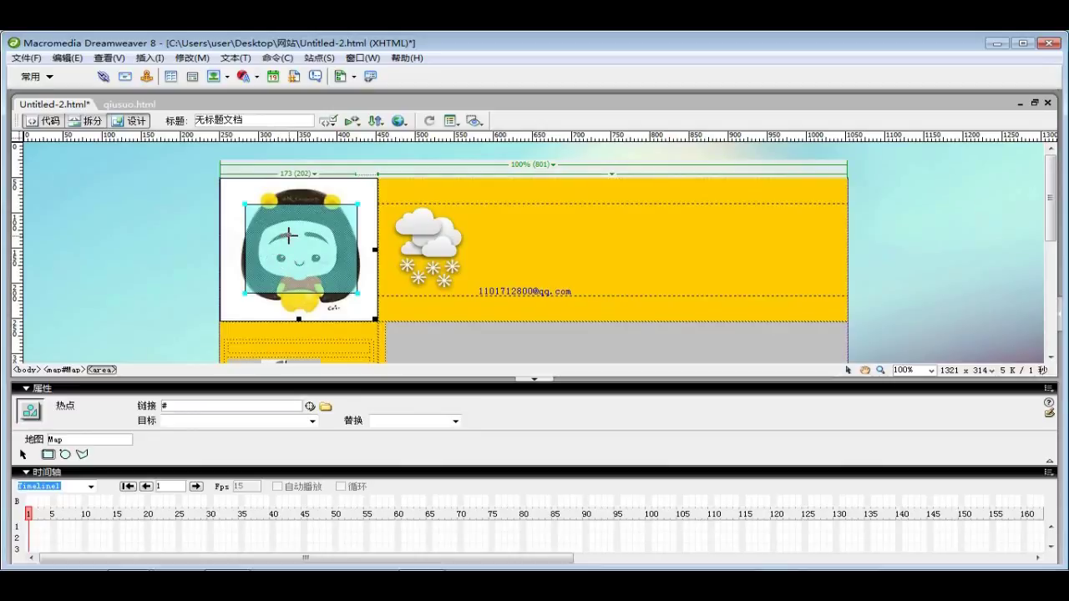
{"action": "left_click", "coordinate": [176, 417]}
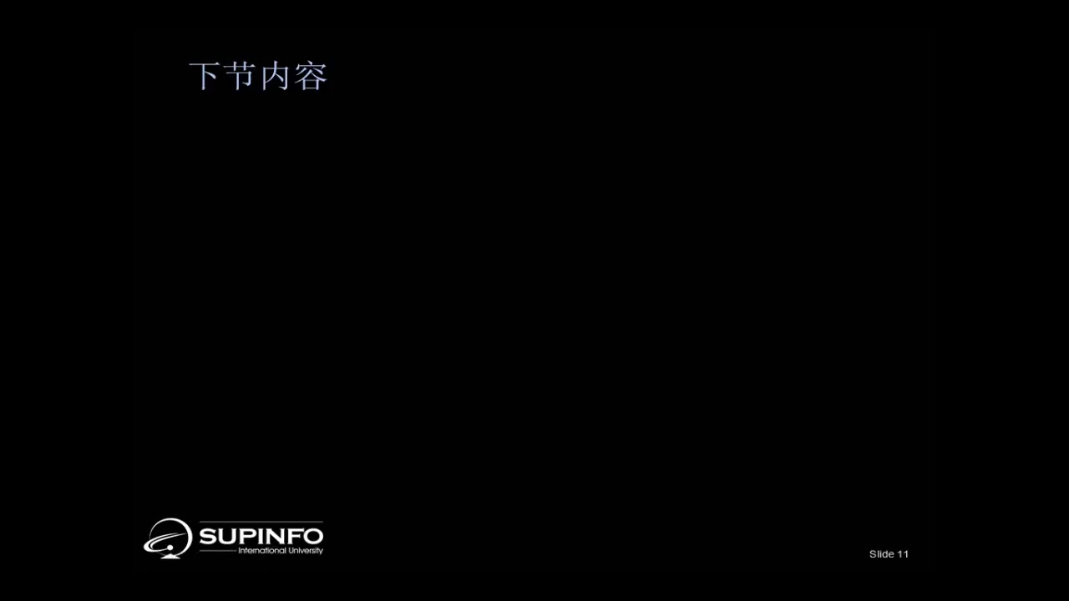
Advance the slideshow past the next-lesson bullets and summary slide to the Thank you slide
{"action": "key", "text": "space"}
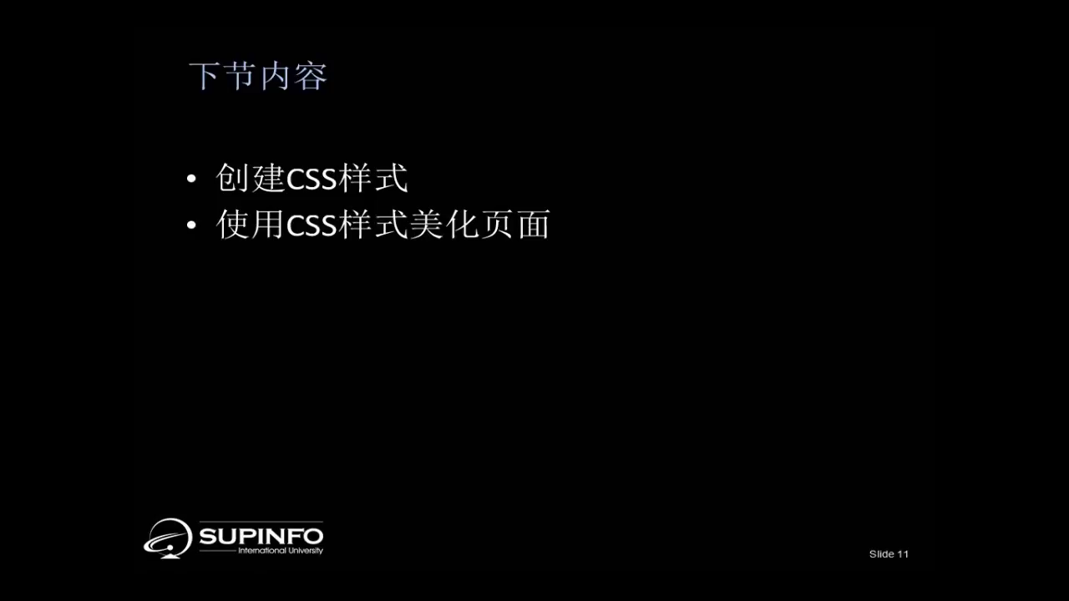
{"action": "key", "text": "space"}
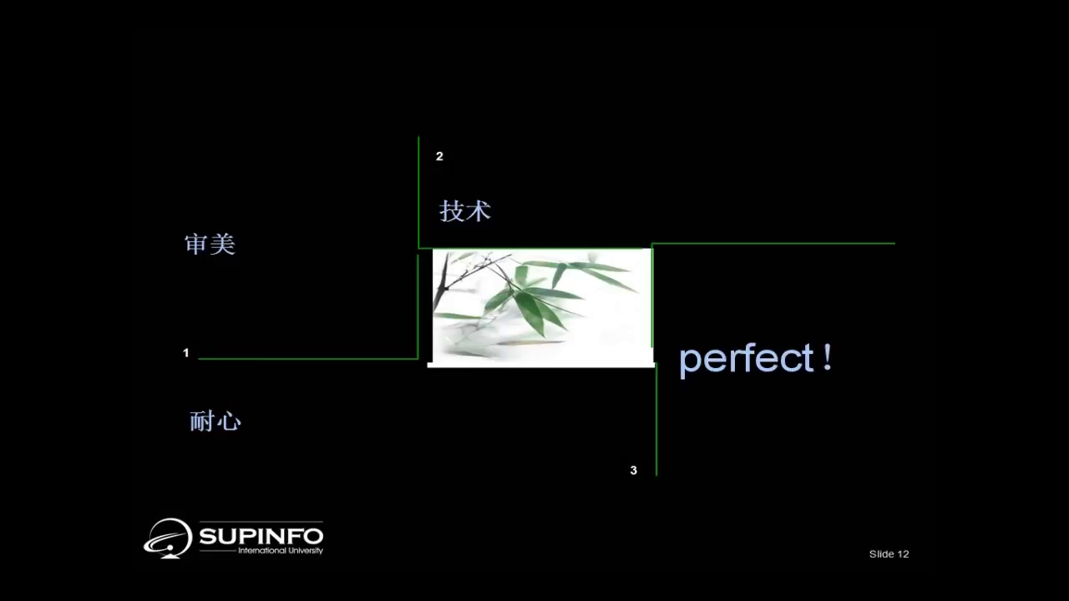
{"action": "key", "text": "space"}
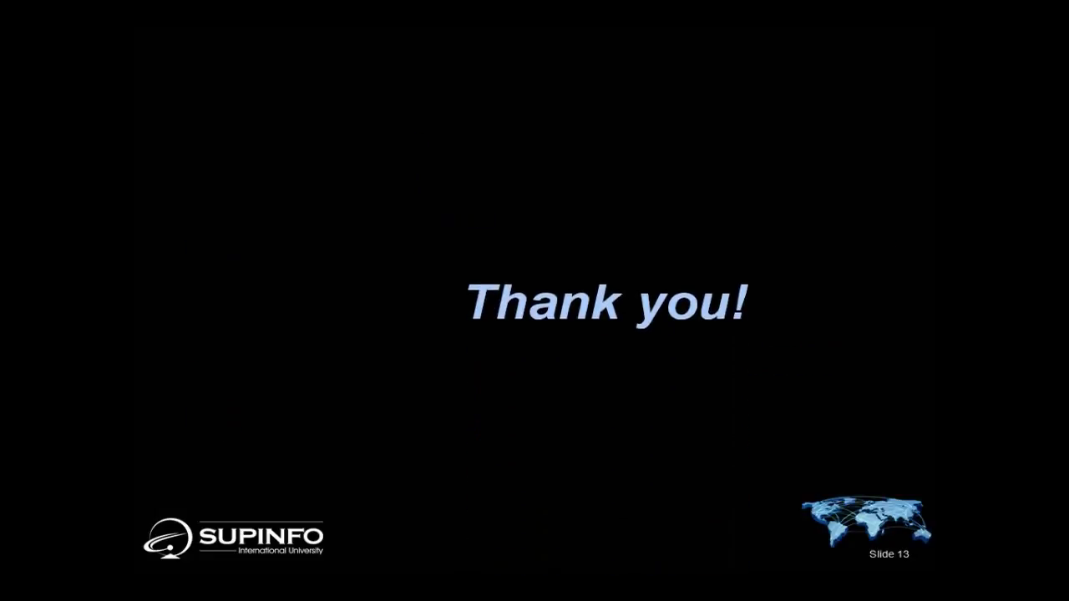